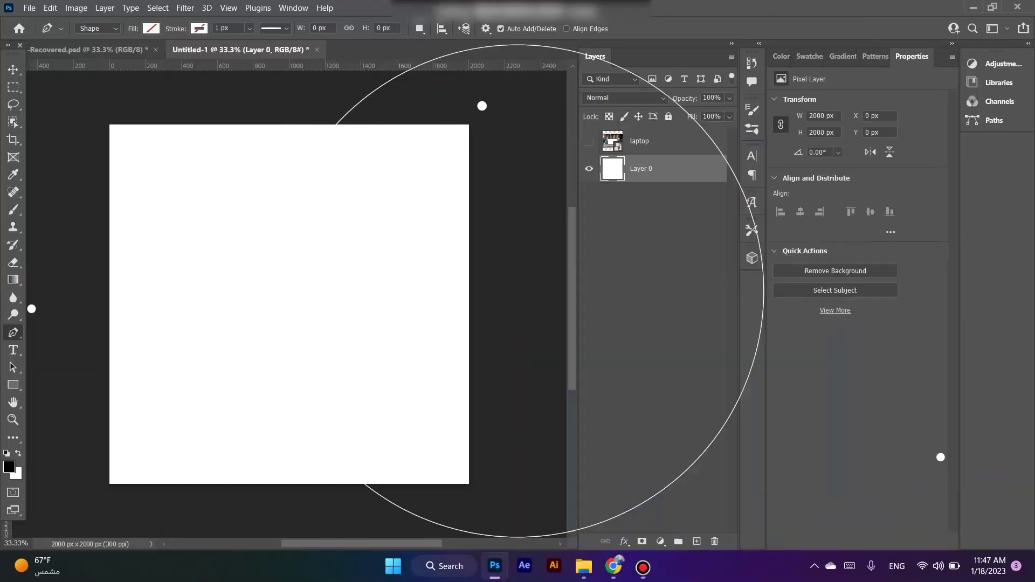
Reselect the Pen tool and inspect its Fill colour options
left_click(13, 87)
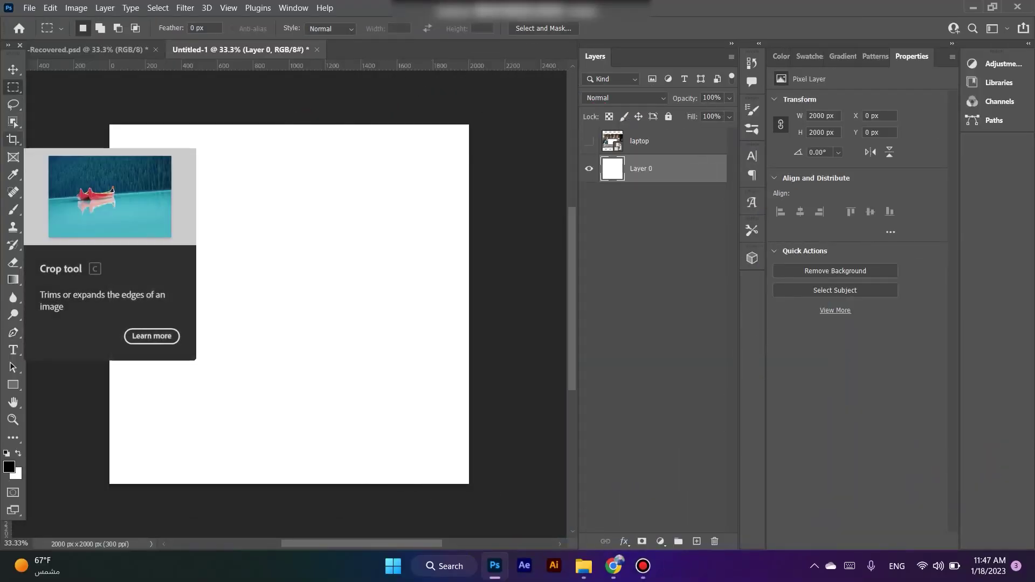
left_click(13, 333)
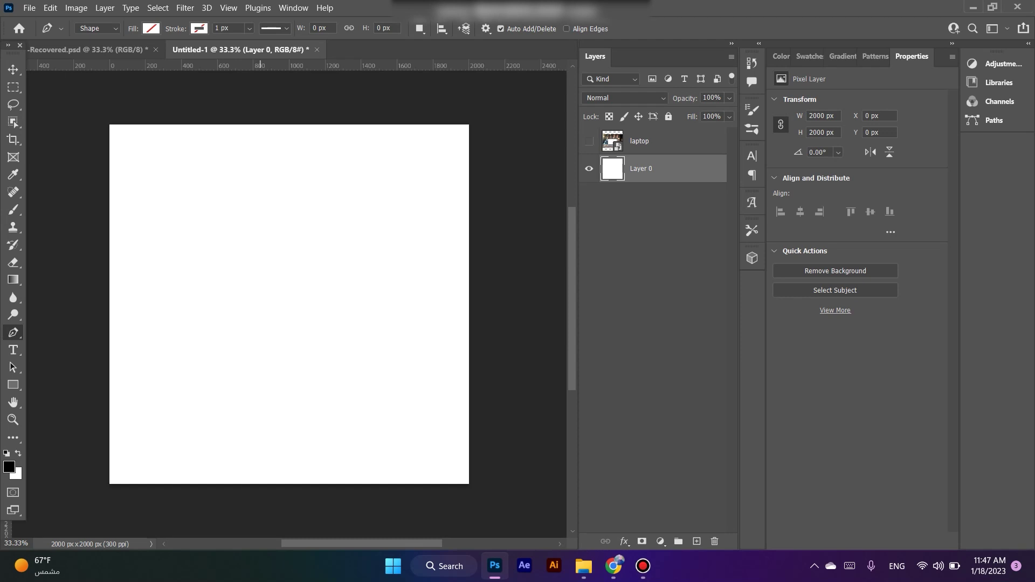
left_click(152, 29)
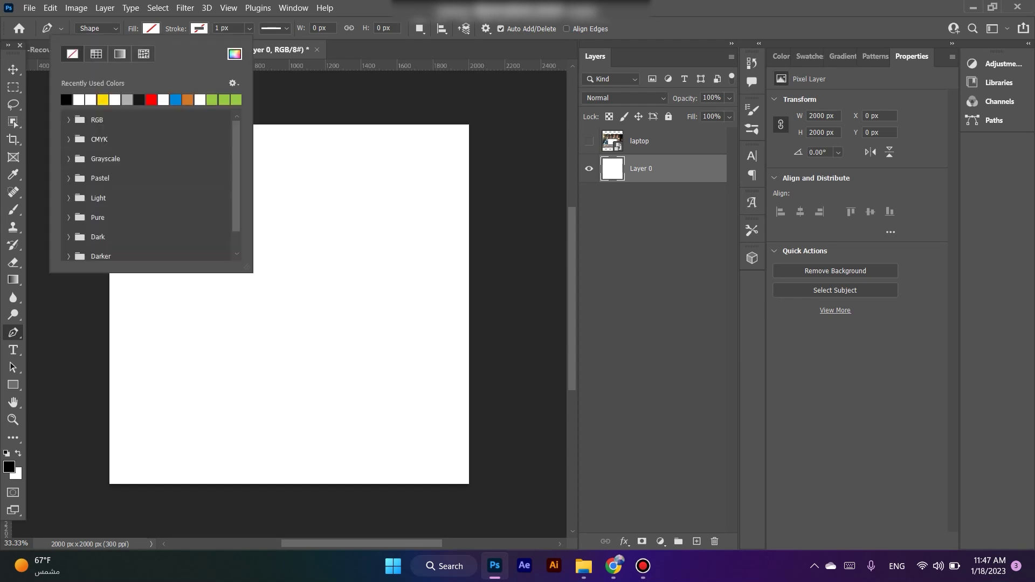
key("Escape")
left_click(152, 29)
key("Escape")
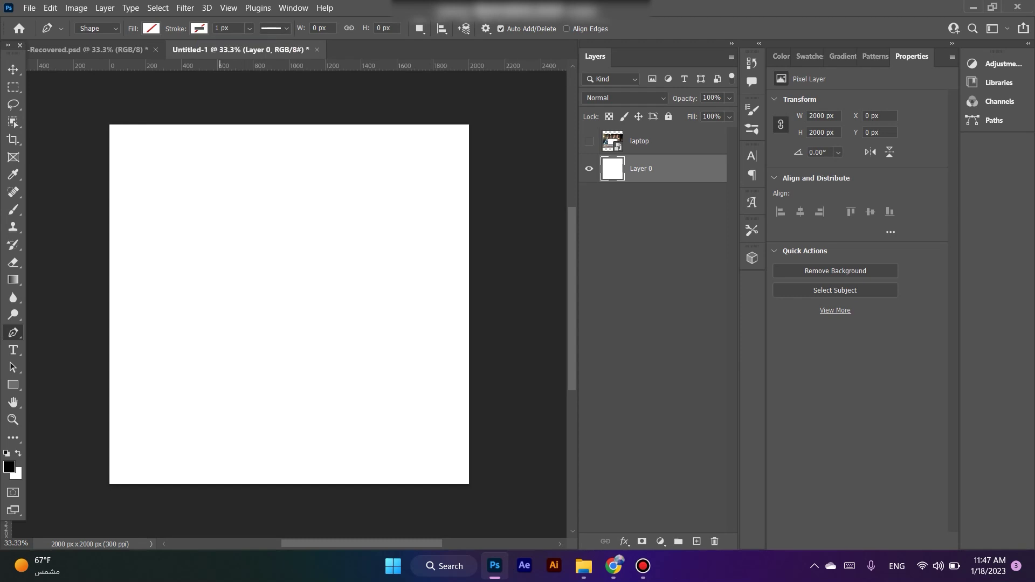
left_click(151, 28)
Keep the pen in Shape mode and zoom the canvas to 50%
left_click(97, 28)
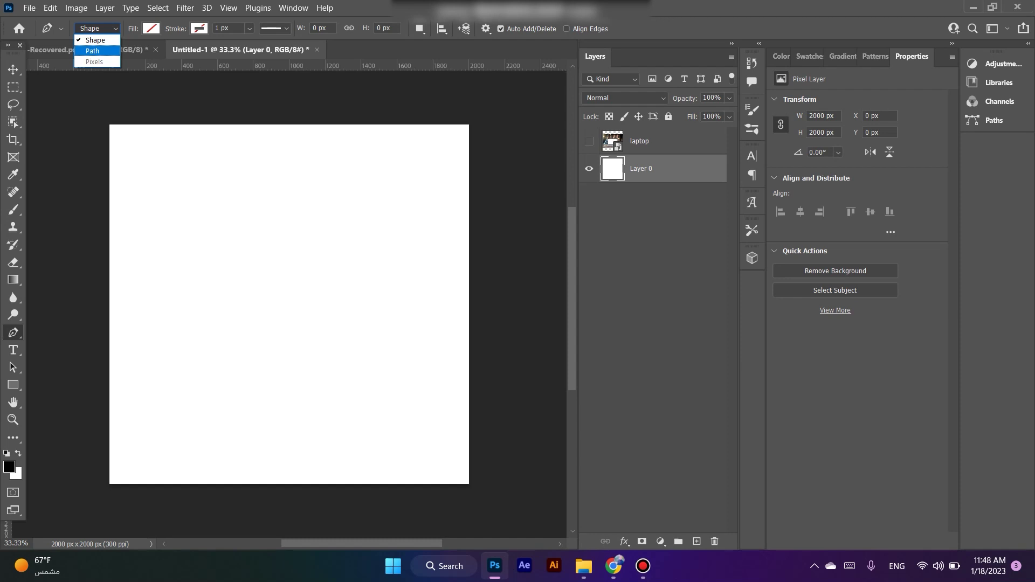
key("Escape")
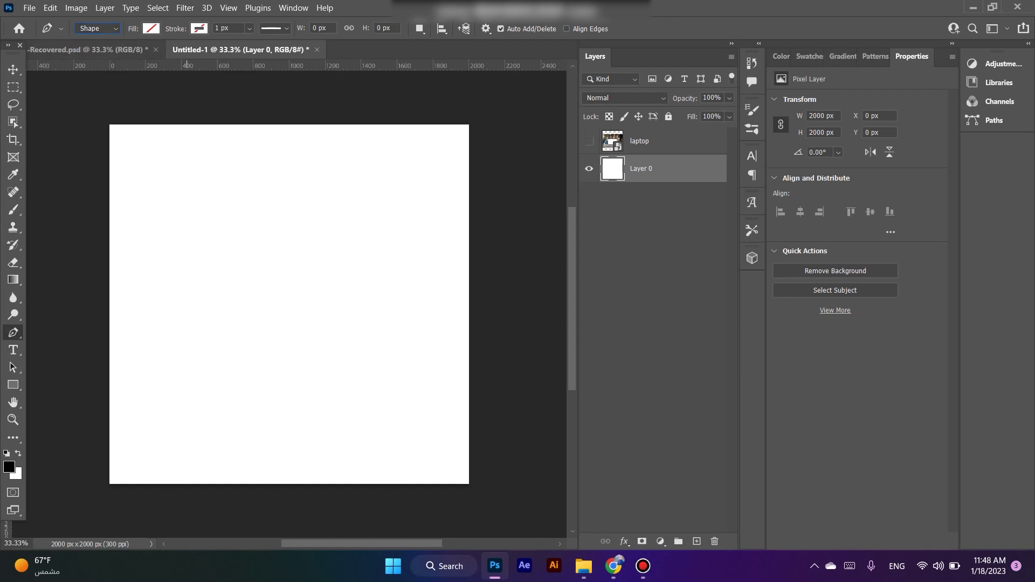
key("ctrl+plus")
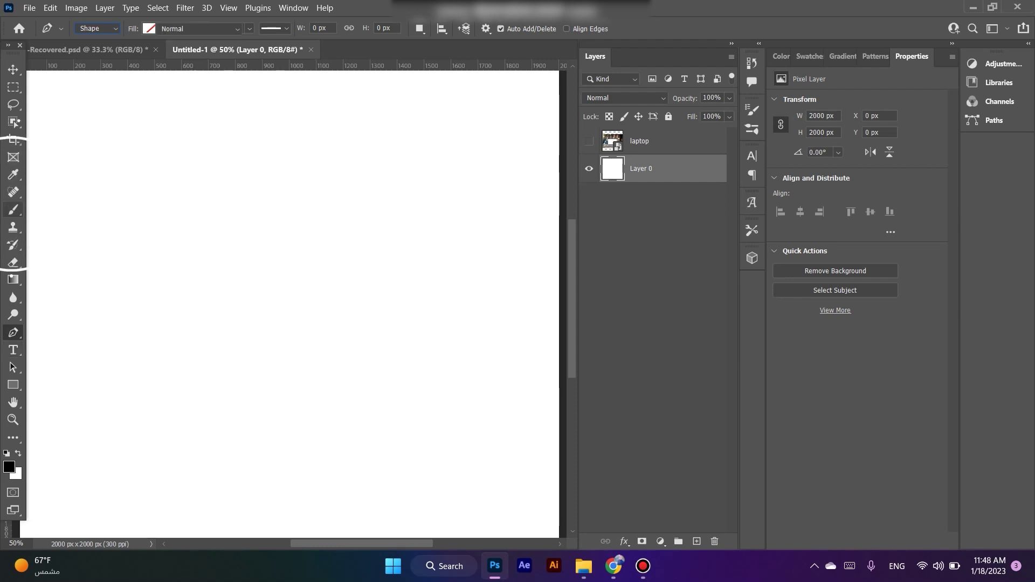
Set the Brush tool size to 21 px
left_click(13, 209)
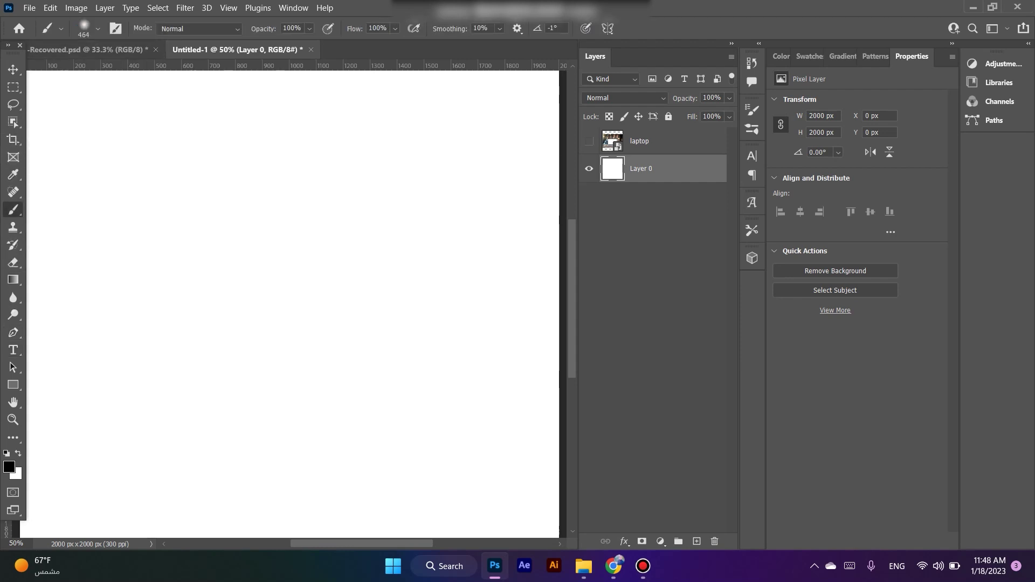
left_click(98, 29)
left_click_drag(111, 71, 86, 71)
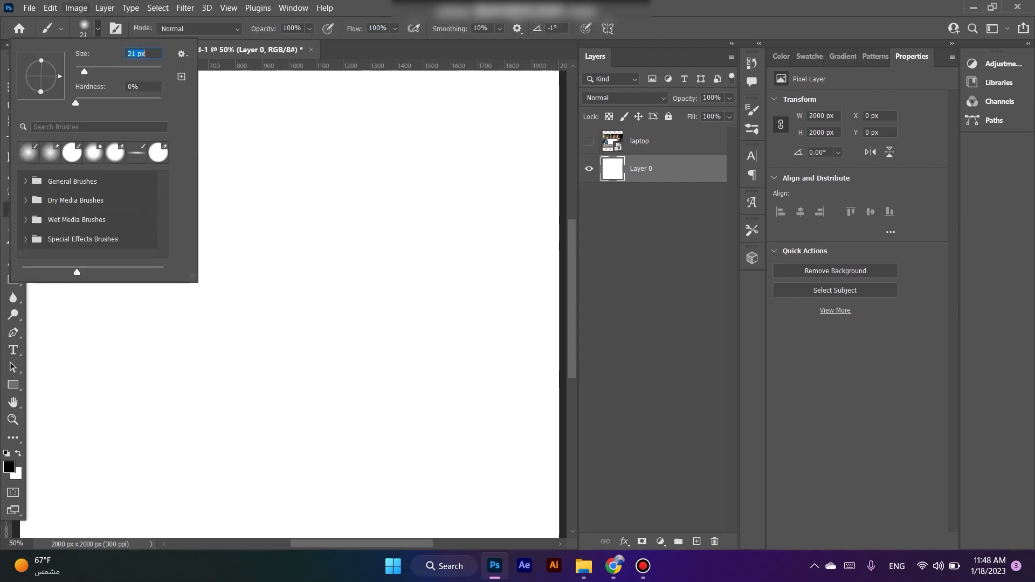
key("Return")
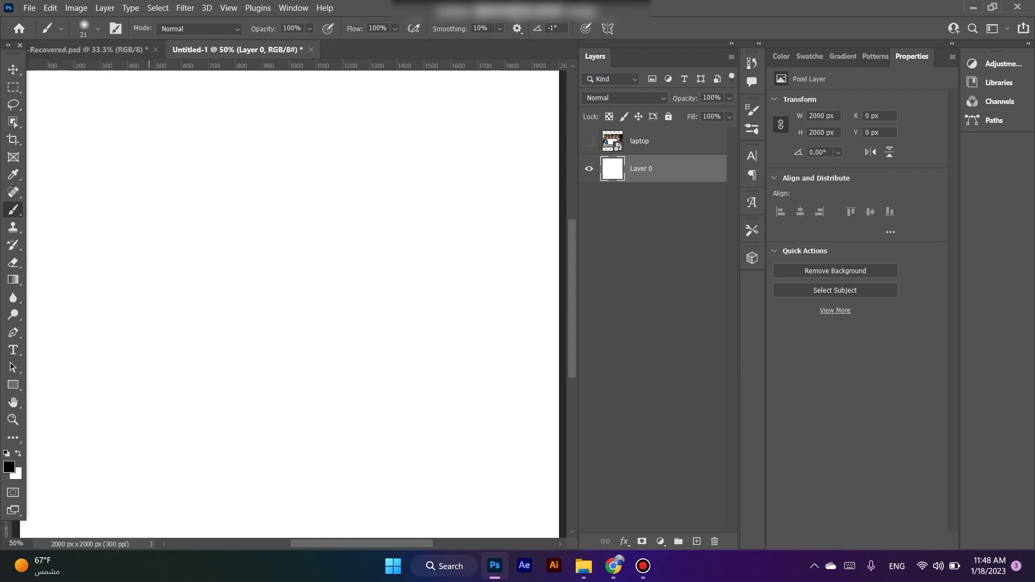
Paint a practice letter A, undo both strokes, and return to the Pen tool
left_click_drag(157, 361, 238, 350)
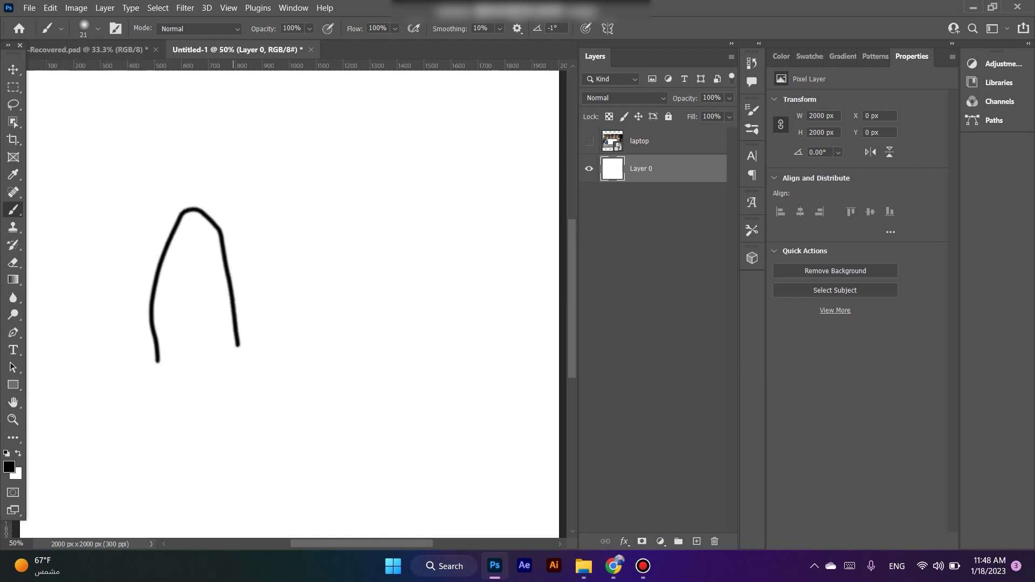
left_click_drag(217, 296, 165, 297)
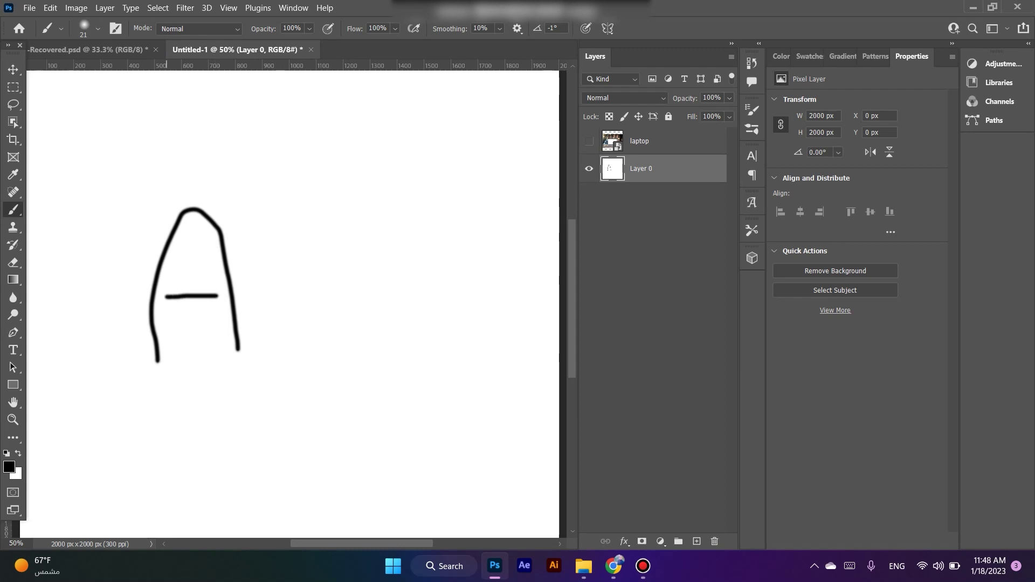
key("v")
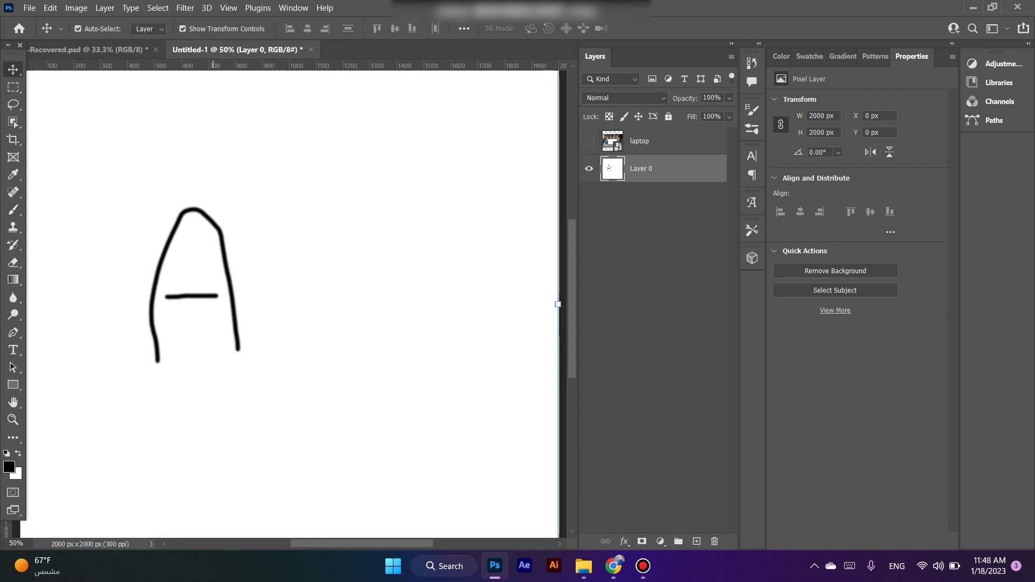
key("ctrl+z")
key("ctrl+z")
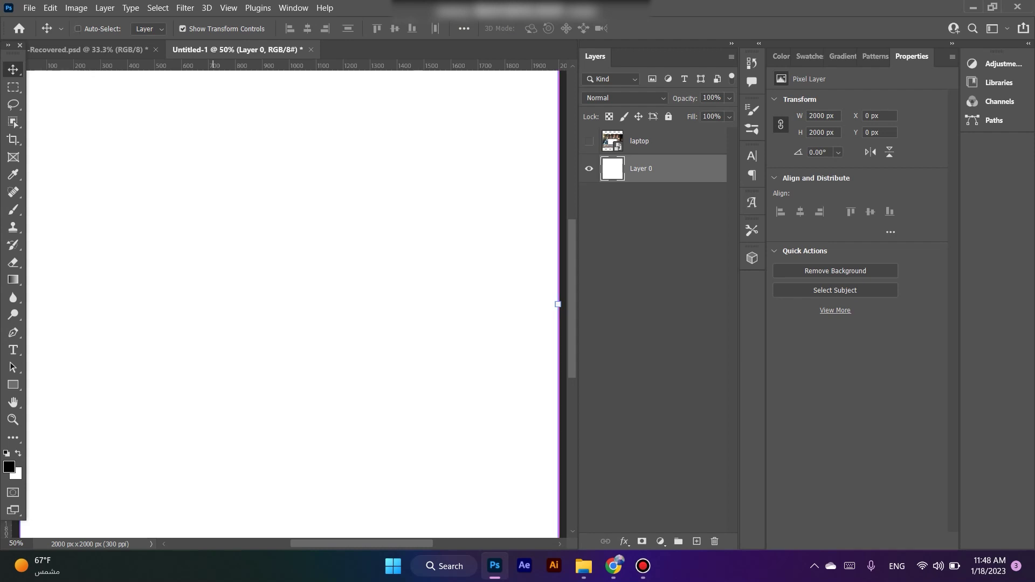
key("p")
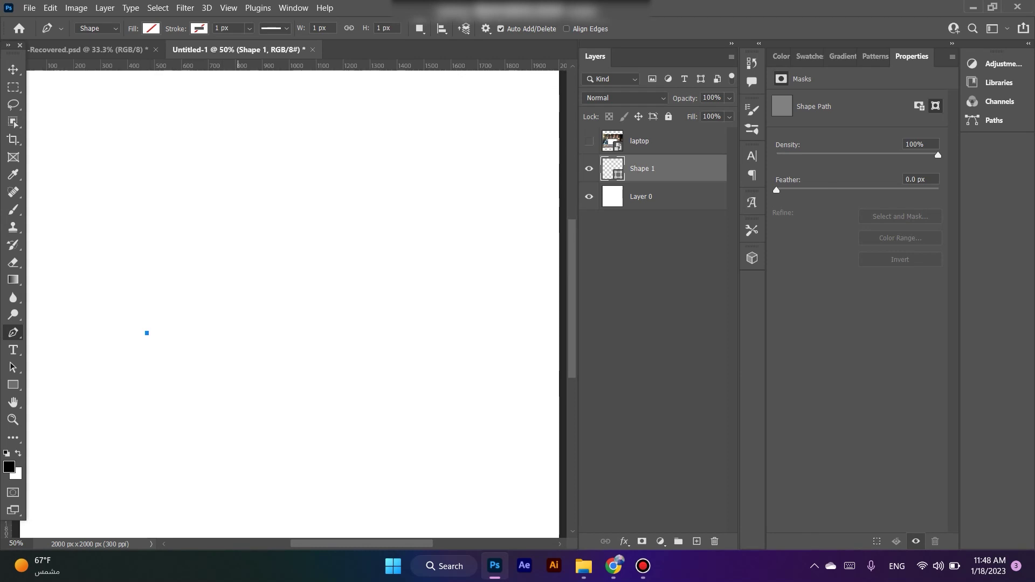
Draw a practice curved path, breaking a handle and reshaping the lower curve
left_click(237, 153)
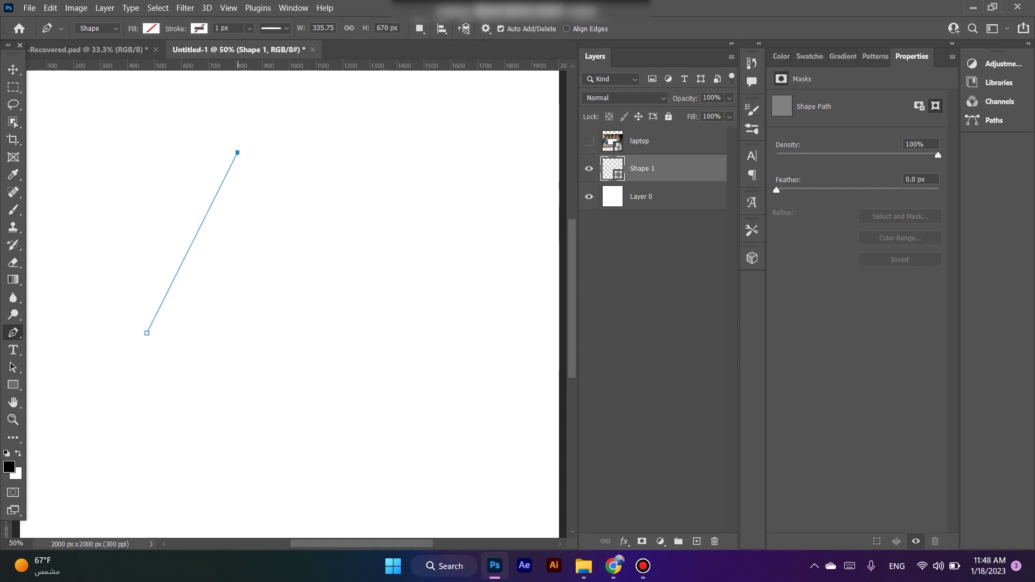
mouse_move(238, 153)
left_mouse_down()
mouse_move(284, 138)
mouse_move(325, 144)
left_mouse_up()
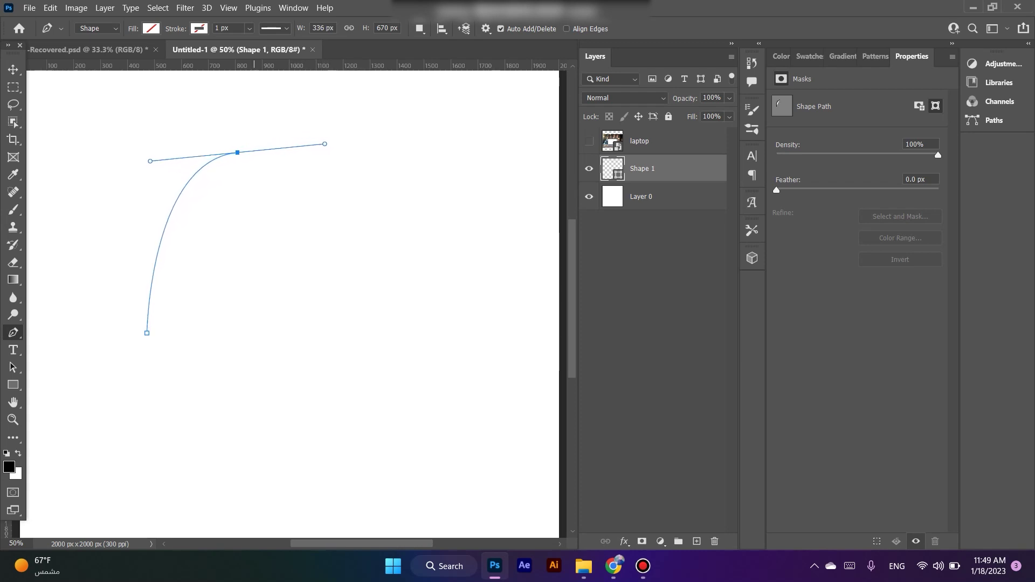
left_click(237, 152, "alt")
left_click_drag(268, 330, 288, 301)
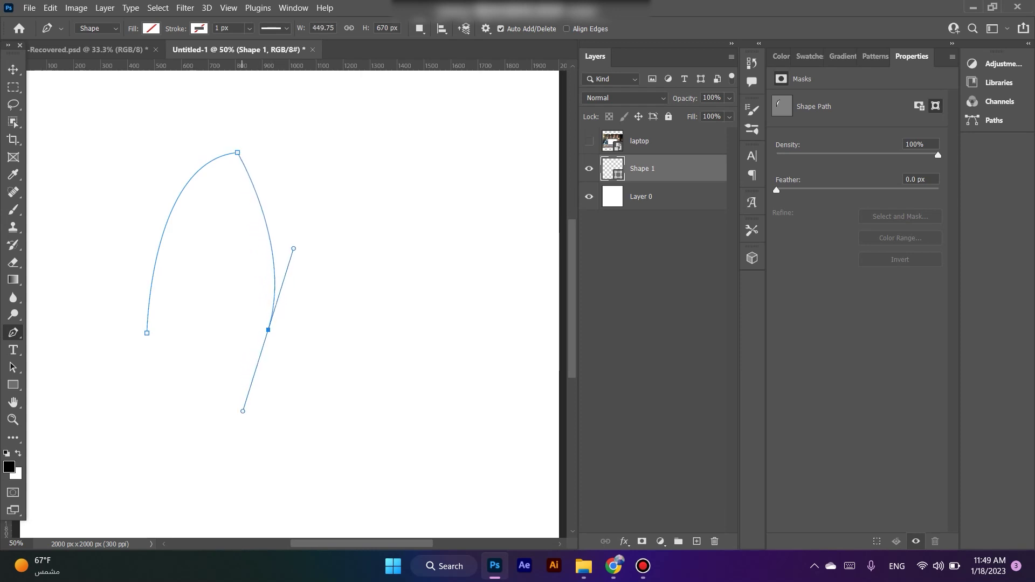
left_click_drag(248, 358, 234, 485)
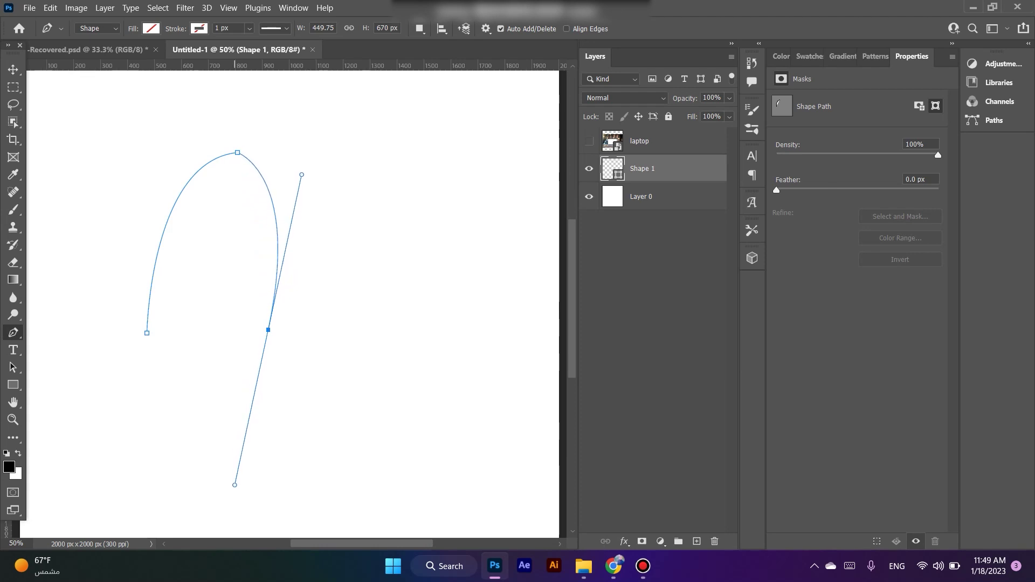
Delete the practice Shape 1 layer and return to the Pen tool
left_click(13, 69)
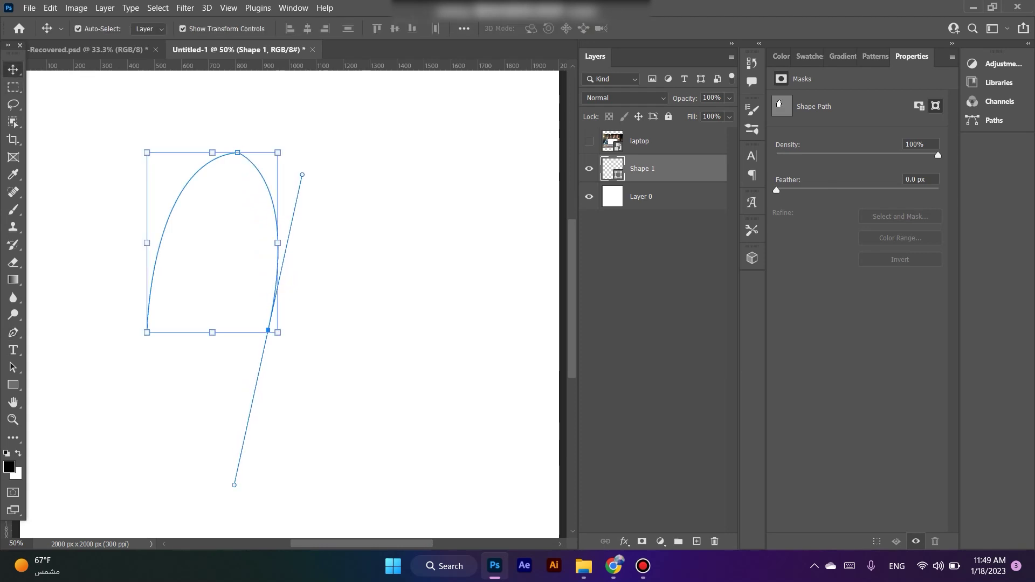
key("Delete")
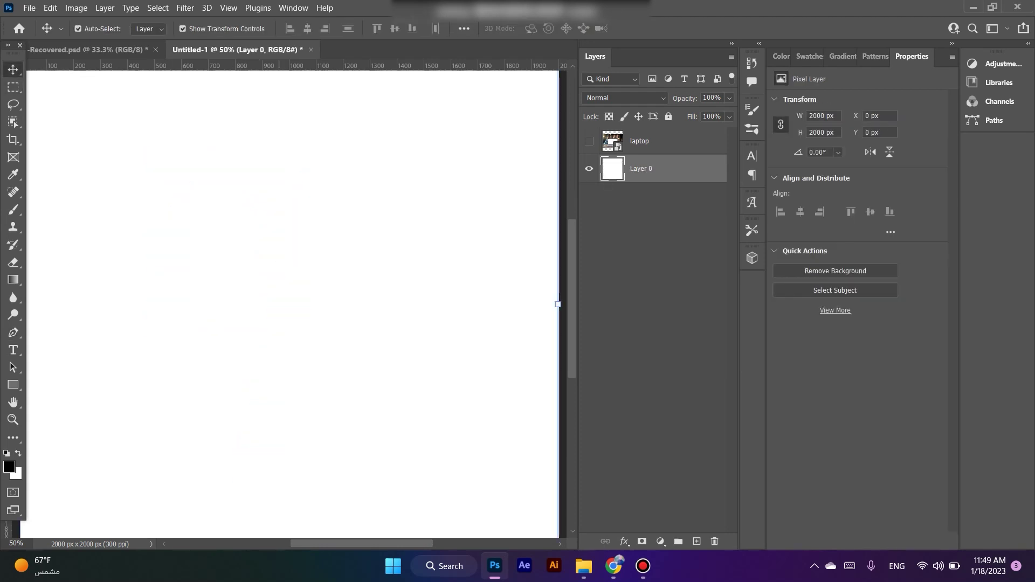
key("p")
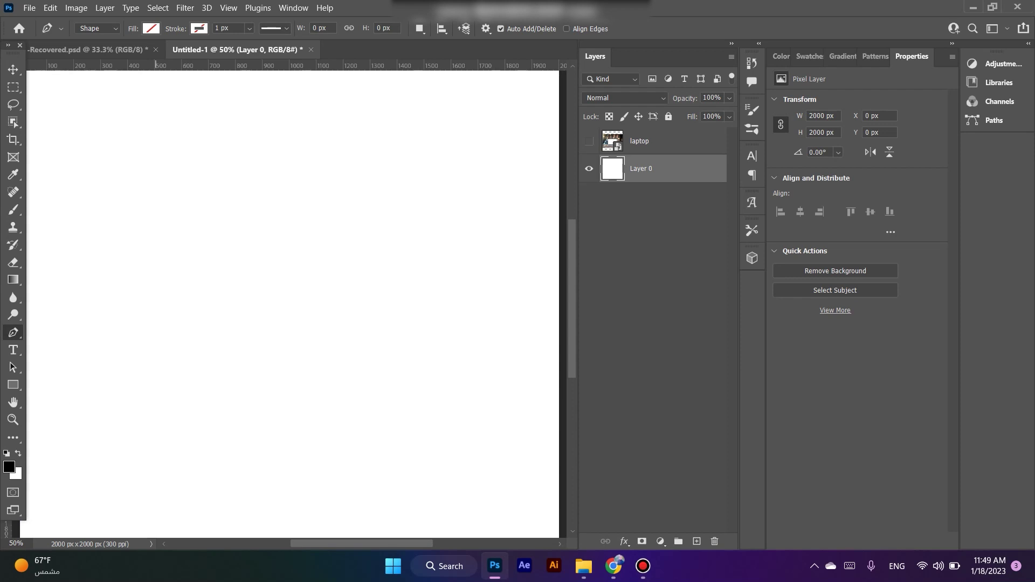
left_click(155, 260)
left_click(360, 254)
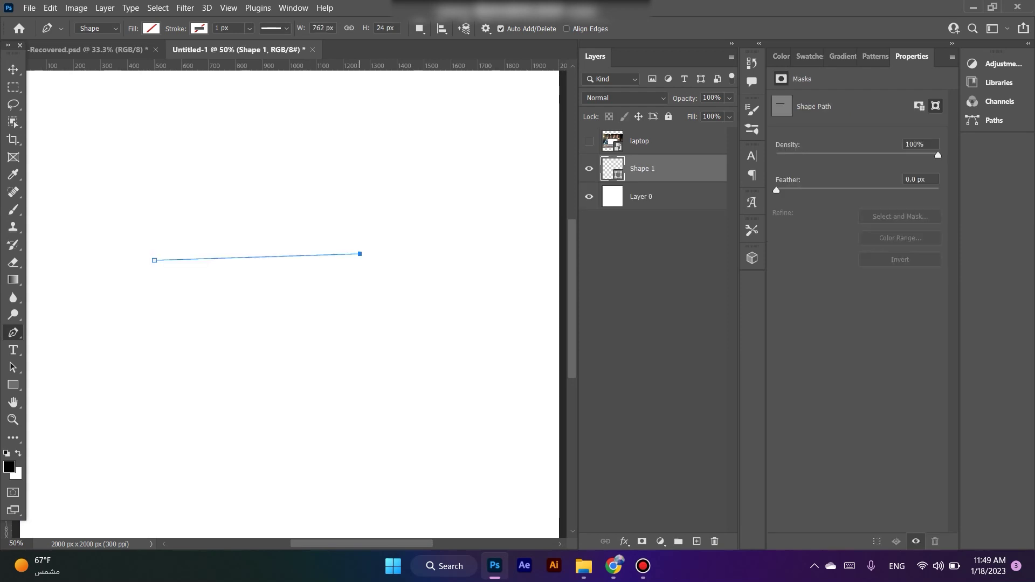
left_click(343, 343)
left_click(238, 346)
left_click(233, 290)
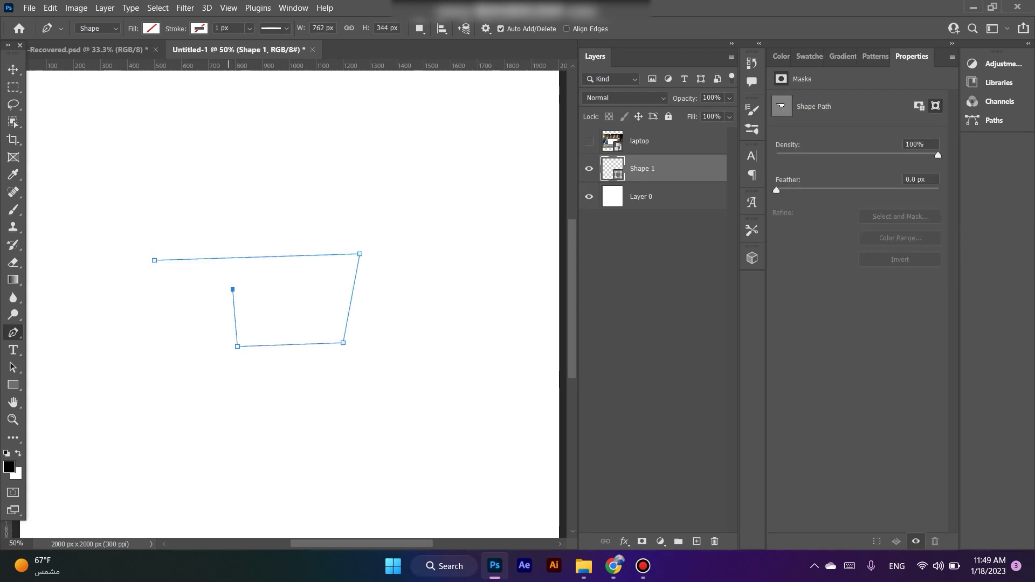
left_click(162, 291)
left_click(165, 383)
left_click(260, 375)
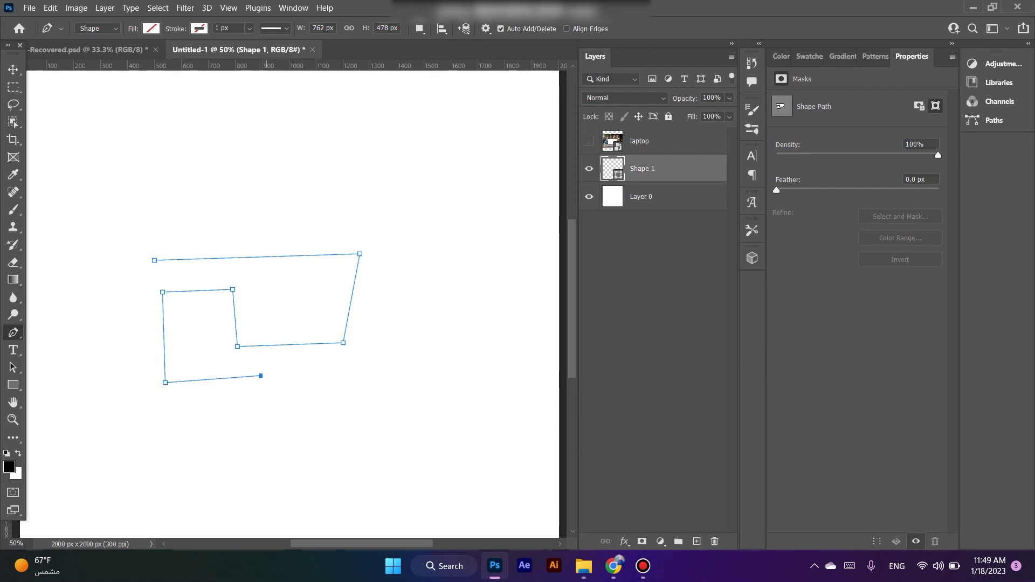
left_click(393, 368)
left_click(370, 457)
left_click(236, 448)
left_click(140, 433)
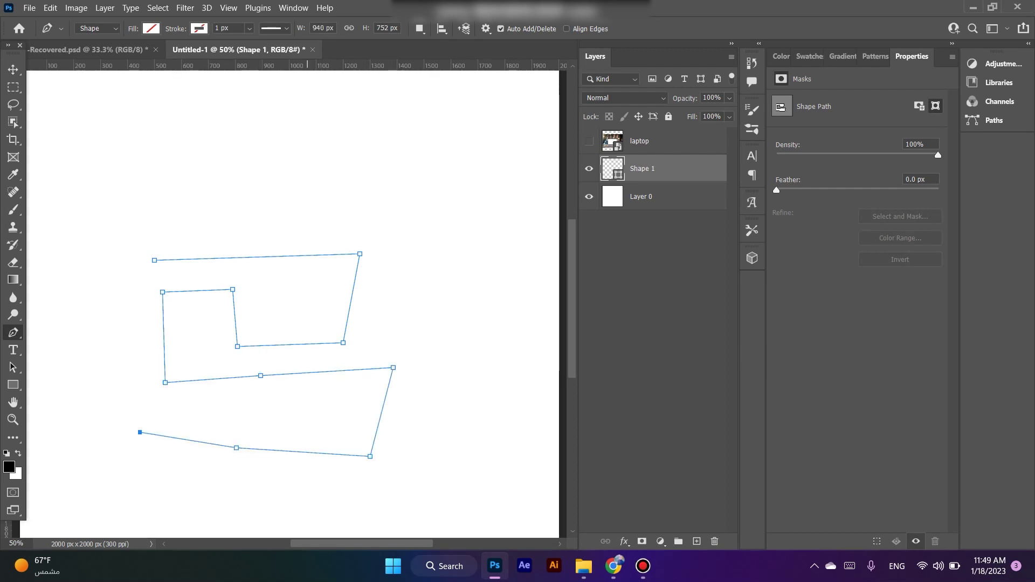
key("ctrl+z")
left_click(308, 373)
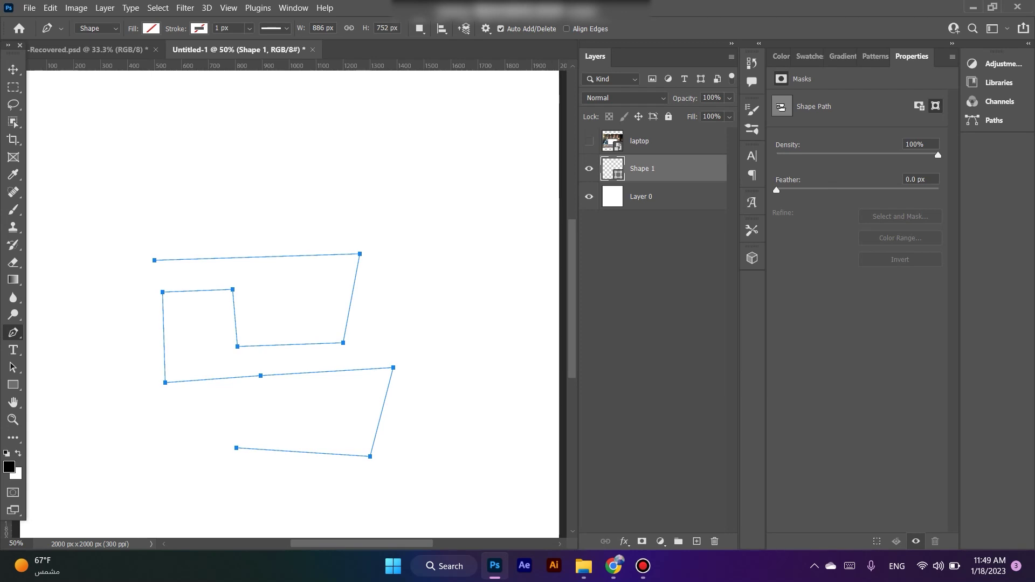
key("Delete")
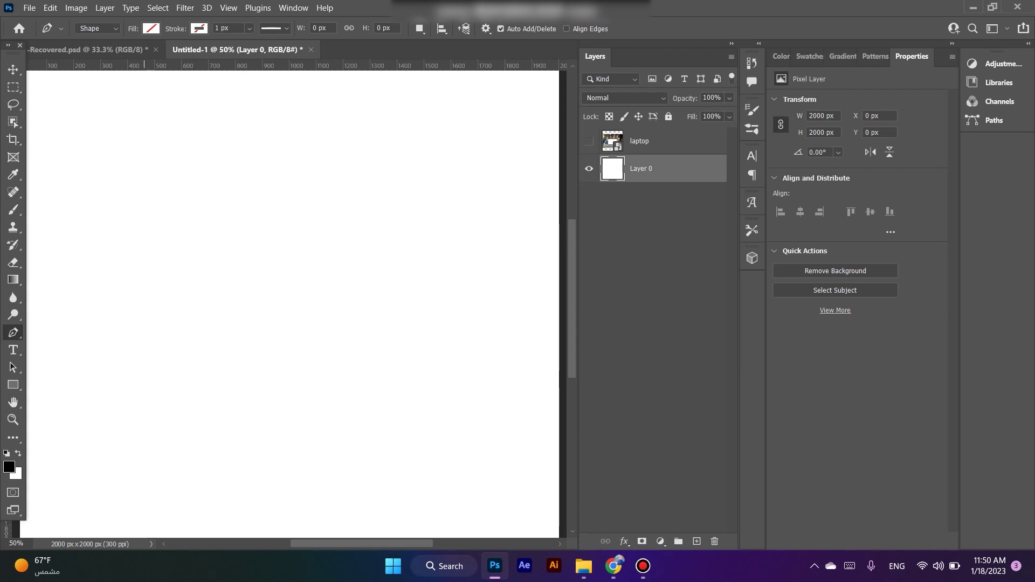
Place a start anchor and a dragged smooth second anchor, then adjust its curve handle
left_click(144, 215)
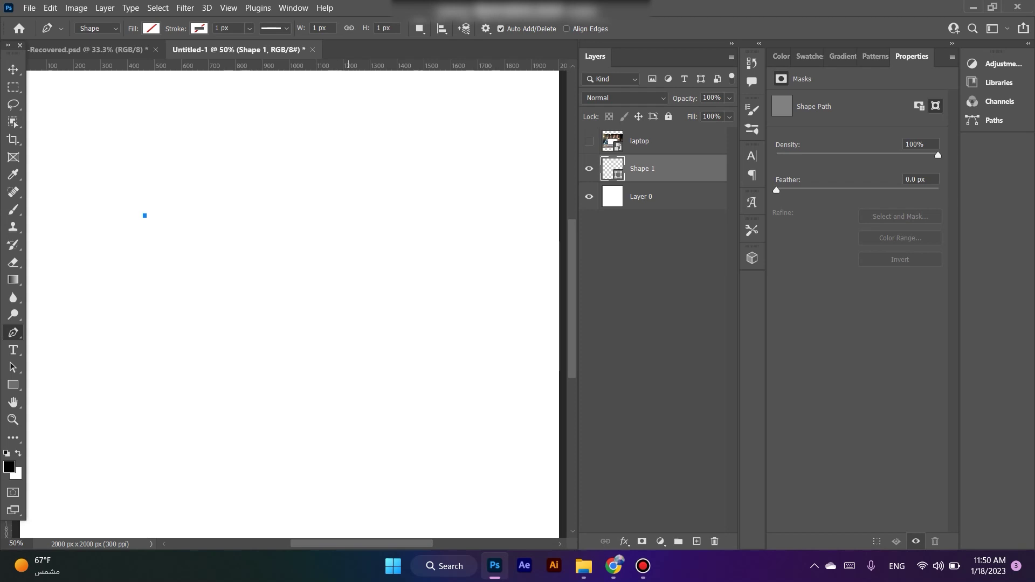
left_click(372, 212)
mouse_move(372, 212)
left_mouse_down()
mouse_move(417, 239)
mouse_move(411, 222)
mouse_move(451, 241)
mouse_move(453, 215)
mouse_move(490, 214)
mouse_move(489, 280)
mouse_move(474, 303)
mouse_move(492, 295)
mouse_move(474, 323)
mouse_move(494, 304)
mouse_move(448, 275)
left_mouse_up()
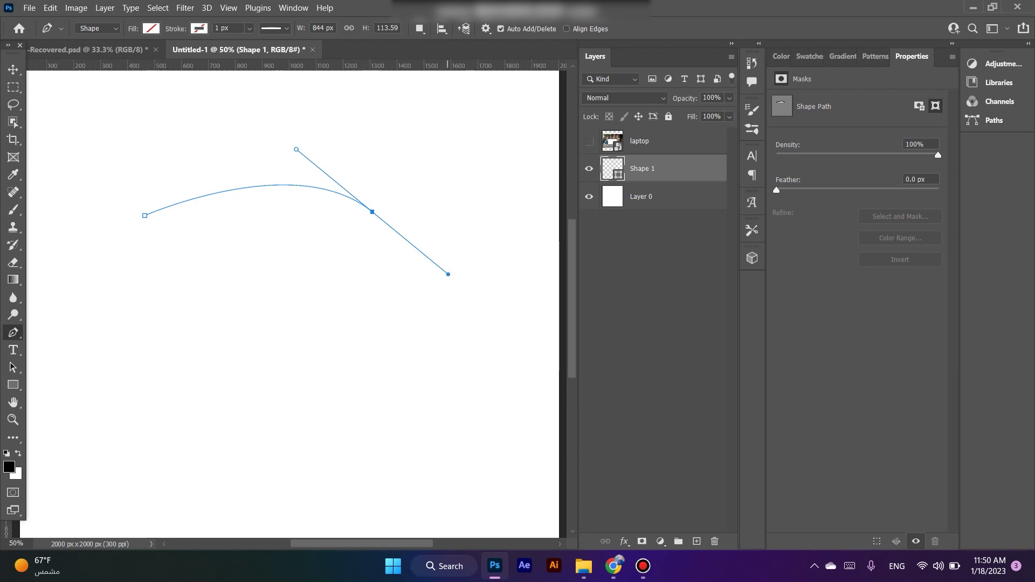
mouse_move(448, 274)
left_mouse_down()
mouse_move(421, 296)
mouse_move(409, 277)
mouse_move(416, 248)
mouse_move(455, 201)
mouse_move(409, 137)
mouse_move(420, 296)
mouse_move(474, 296)
mouse_move(502, 259)
mouse_move(451, 294)
mouse_move(425, 281)
mouse_move(440, 280)
left_mouse_up()
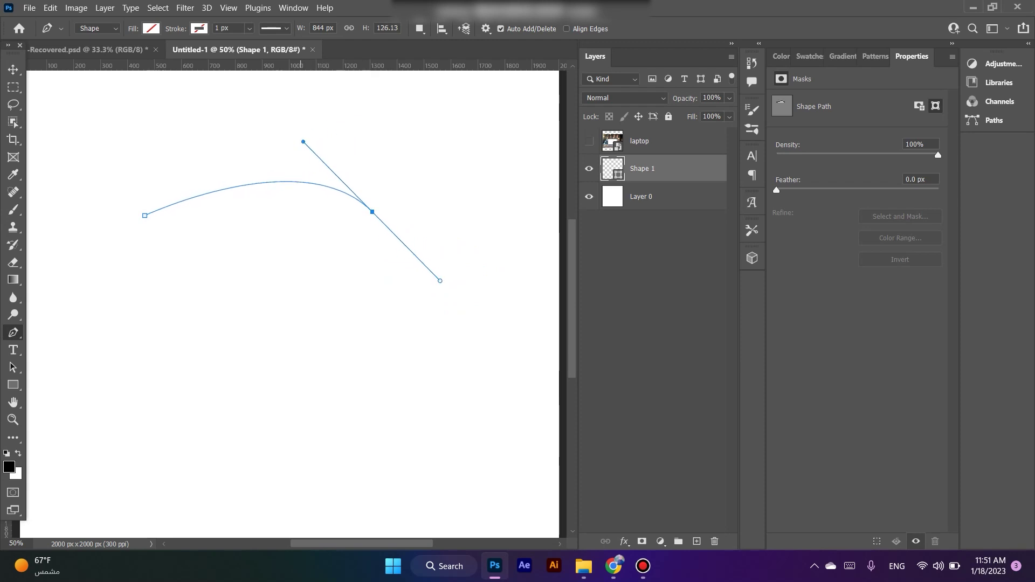
mouse_move(440, 280)
left_mouse_down()
mouse_move(404, 301)
mouse_move(464, 245)
left_mouse_up()
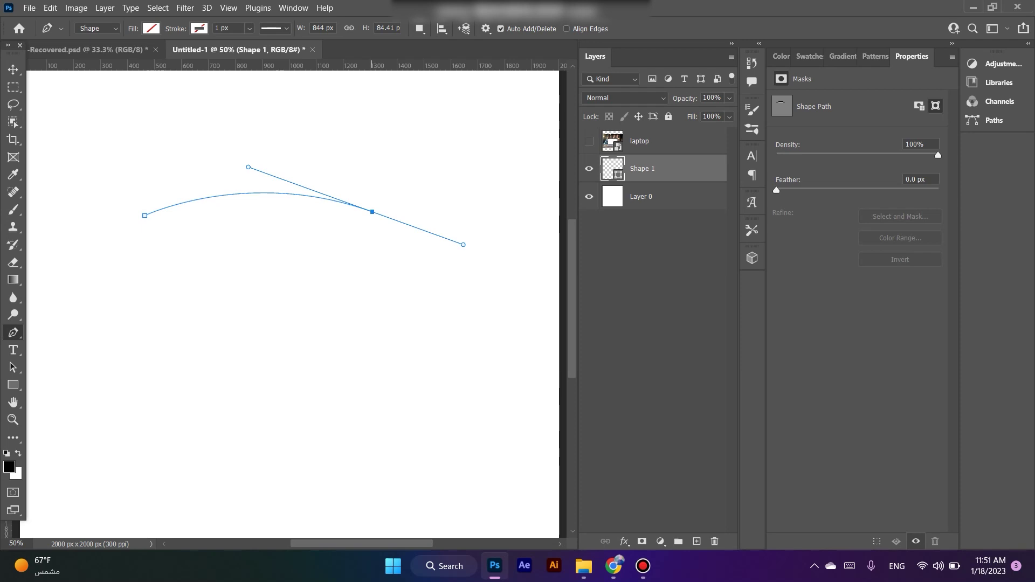
Nudge and drag the middle and left end points to reposition the arc
key("Left")
key("Left")
key("Left")
key("Left")
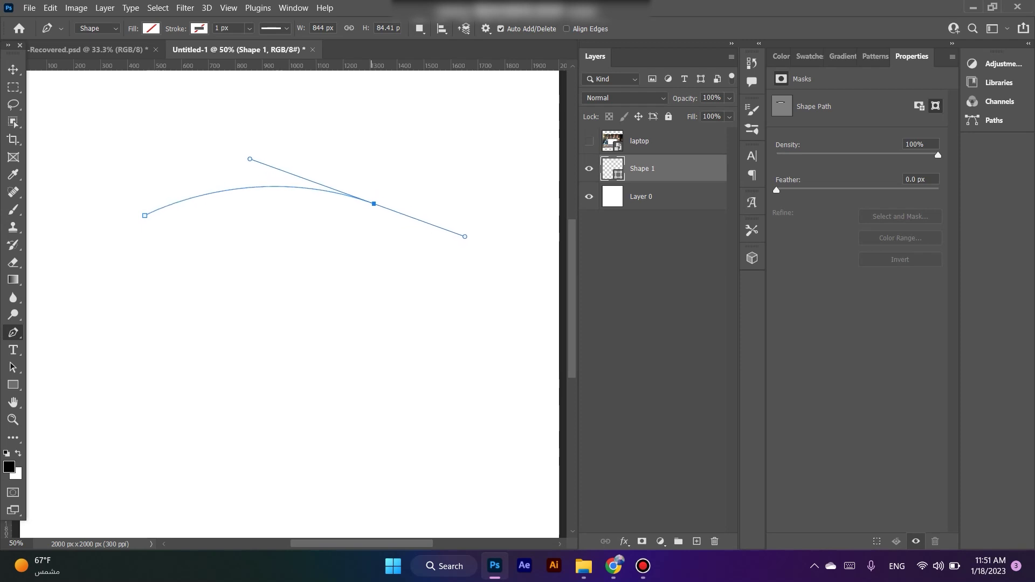
key("Left")
key("Left")
key("Left")
key("Left")
mouse_move(370, 212)
left_mouse_down()
mouse_move(296, 148)
mouse_move(174, 153)
mouse_move(153, 166)
mouse_move(245, 185)
mouse_move(303, 222)
left_mouse_up()
left_click(144, 215, "ctrl+shift")
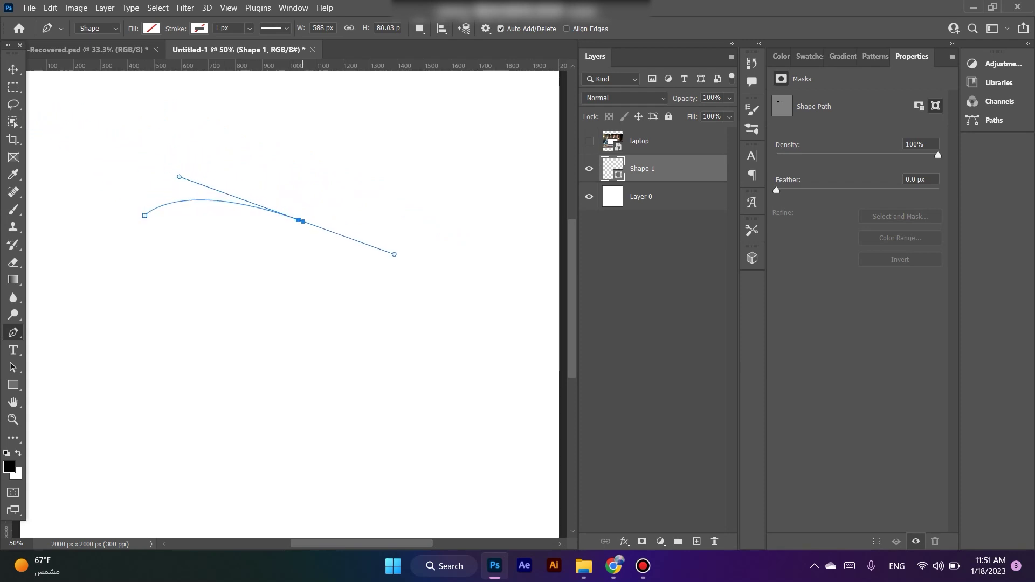
mouse_move(303, 222)
left_mouse_down()
mouse_move(303, 178)
mouse_move(335, 144)
mouse_move(397, 143)
mouse_move(403, 248)
mouse_move(377, 241)
mouse_move(464, 220)
mouse_move(200, 217)
mouse_move(358, 214)
left_mouse_up()
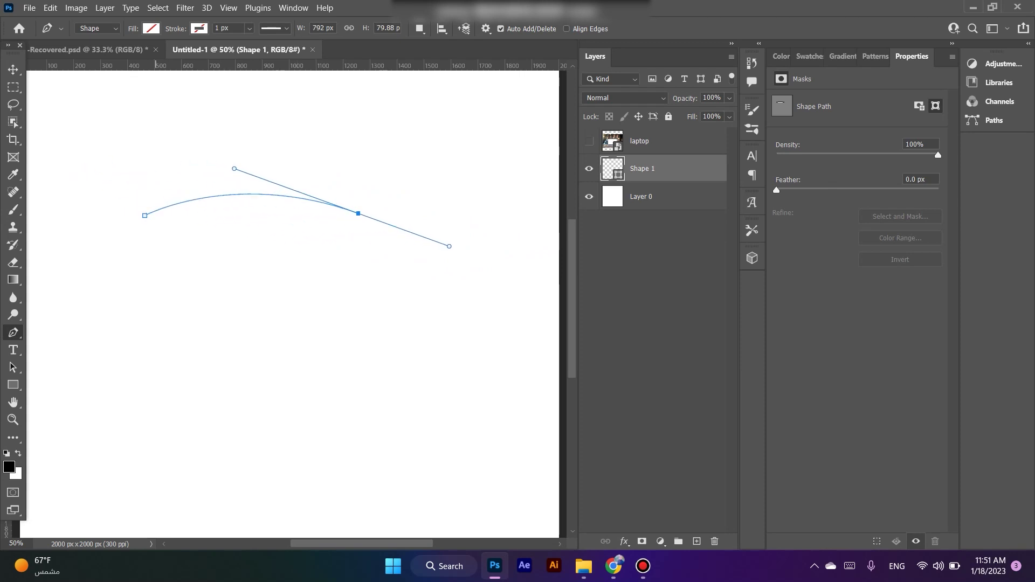
mouse_move(143, 216)
left_mouse_down()
mouse_move(150, 167)
mouse_move(151, 204)
left_mouse_up()
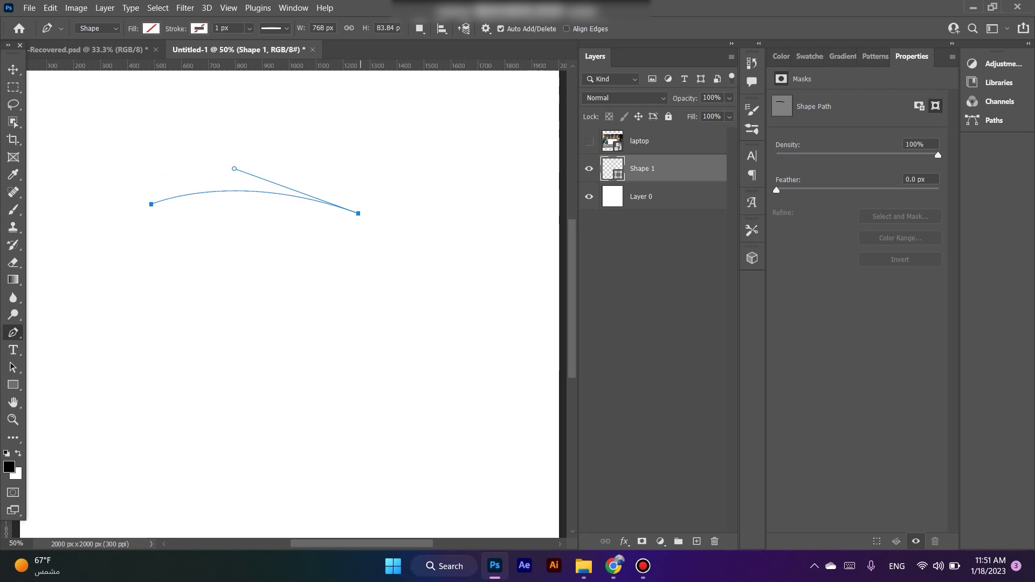
Refine the end point and handle angles into a gentle arch about 740 × 92 px
mouse_move(359, 214)
left_mouse_down()
mouse_move(336, 194)
mouse_move(346, 195)
left_mouse_up()
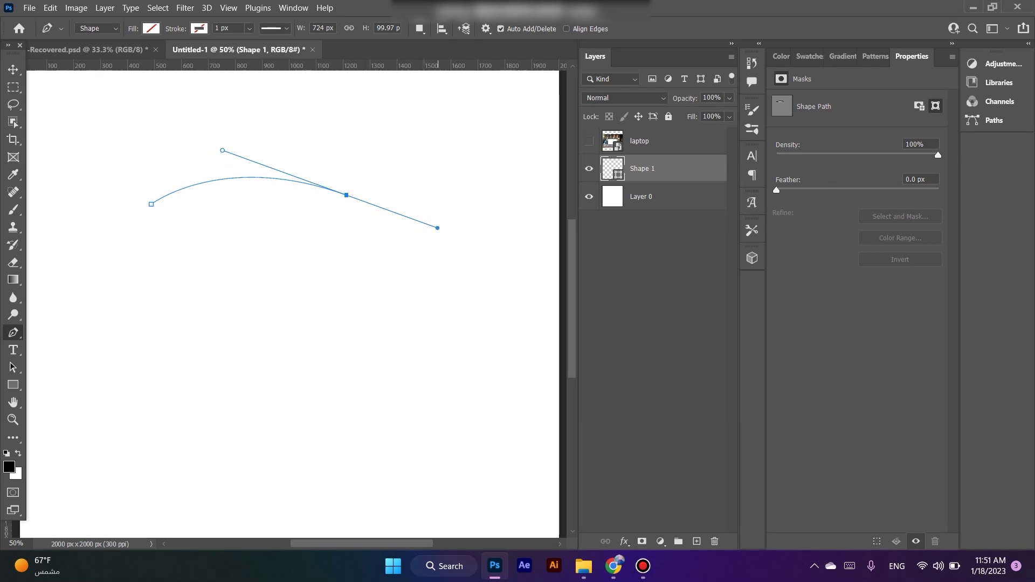
mouse_move(437, 228)
left_mouse_down()
mouse_move(442, 166)
mouse_move(441, 232)
left_mouse_up()
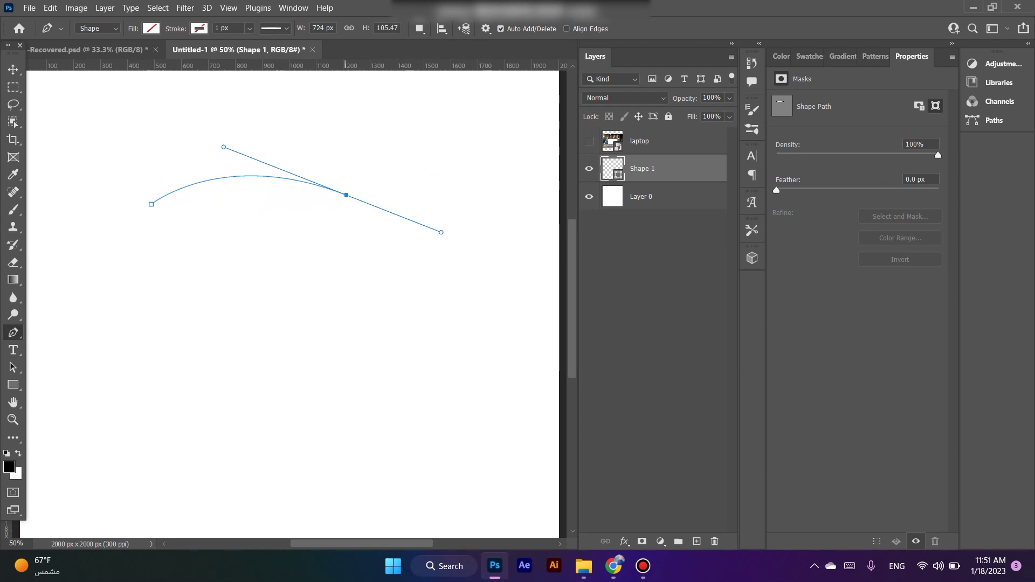
left_click_drag(346, 195, 424, 211)
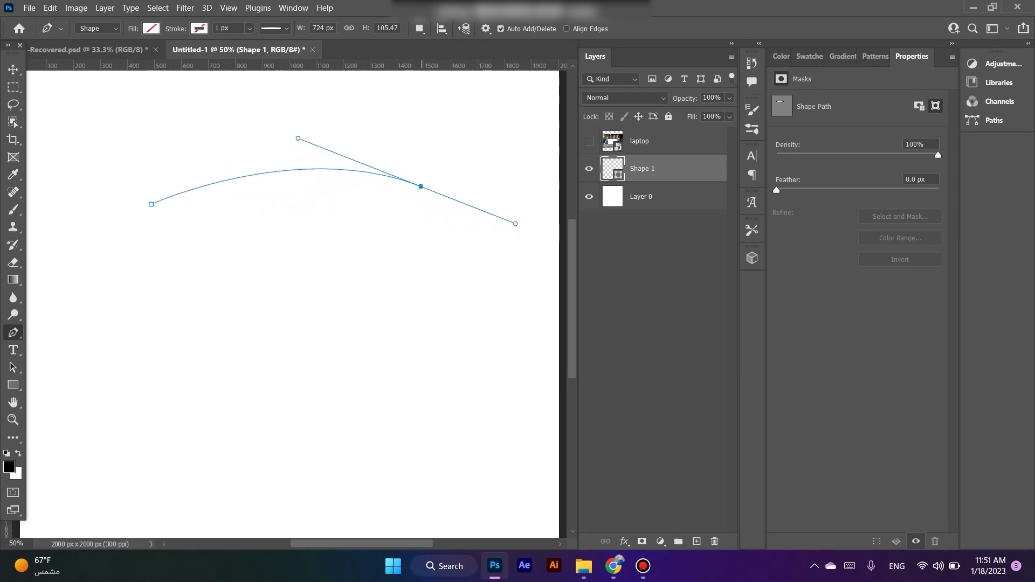
left_click_drag(424, 211, 391, 199)
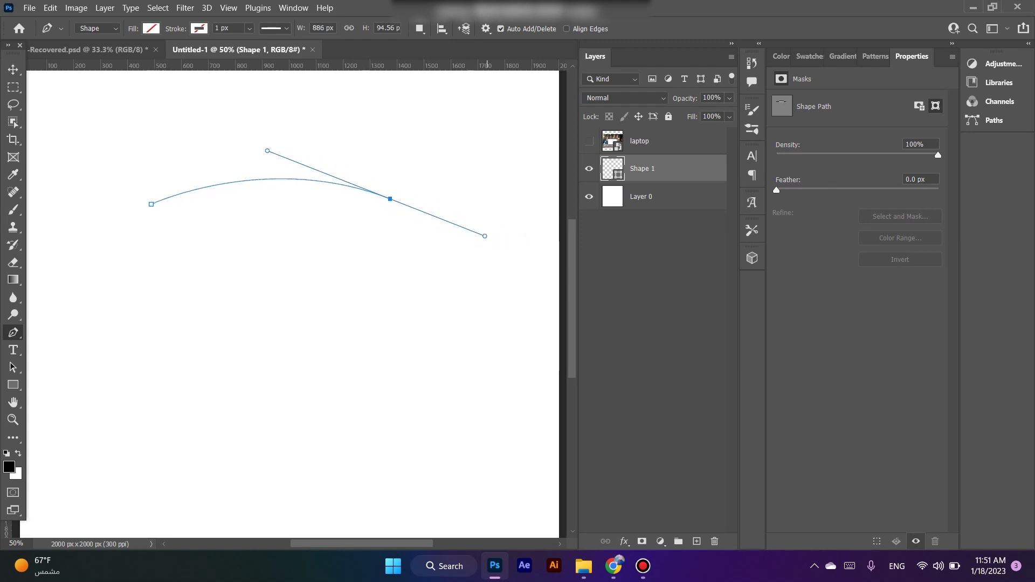
left_click_drag(485, 237, 483, 232)
mouse_move(391, 199)
left_mouse_down()
mouse_move(353, 210)
mouse_move(316, 201)
mouse_move(331, 171)
mouse_move(370, 209)
mouse_move(363, 194)
mouse_move(383, 199)
mouse_move(338, 217)
mouse_move(314, 207)
mouse_move(298, 215)
mouse_move(350, 197)
left_mouse_up()
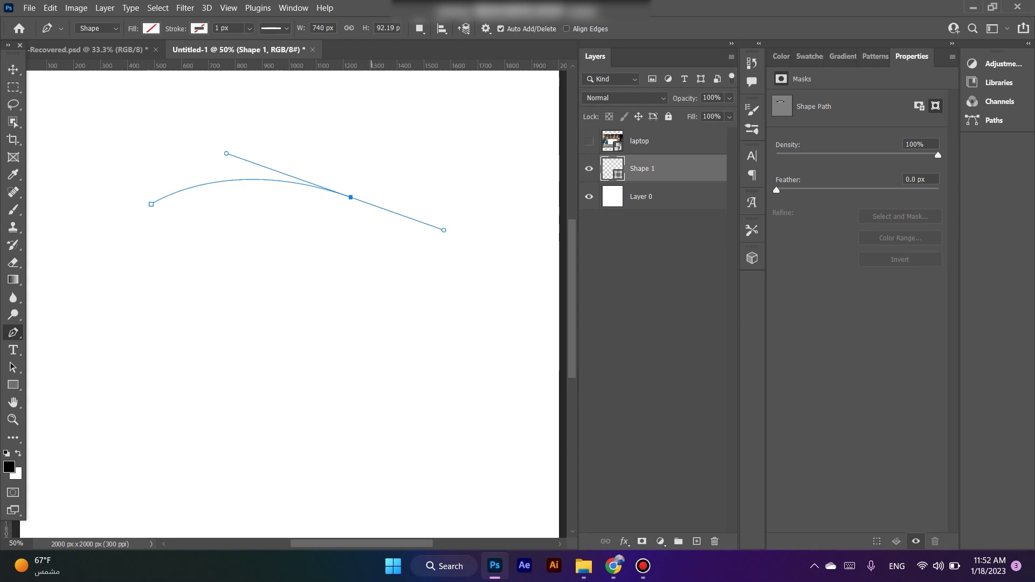
Undo a looping extra anchor and remove the middle anchor's outgoing handle
left_click(402, 194)
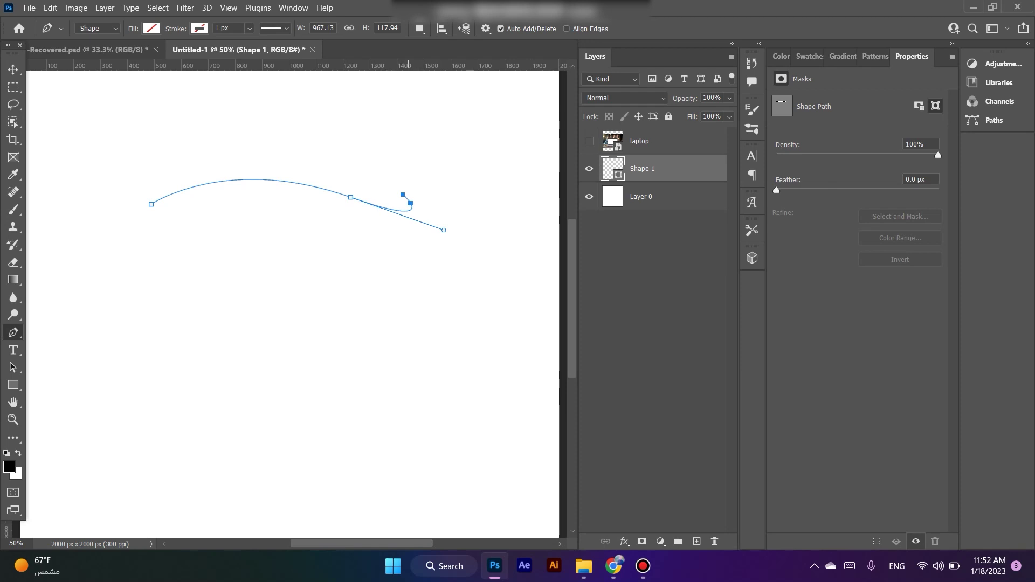
left_click_drag(411, 203, 405, 198)
key("ctrl+z")
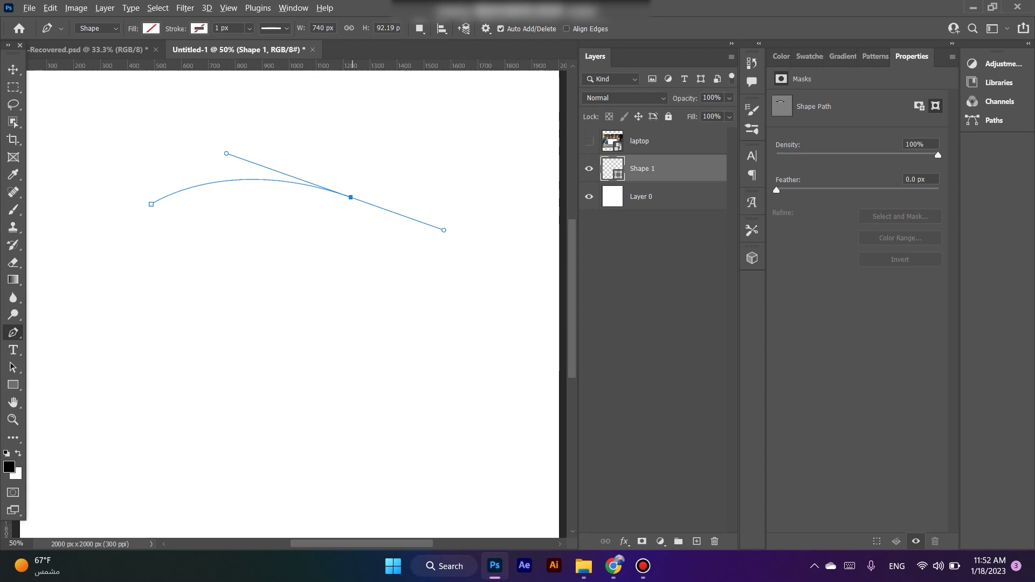
left_click(350, 197, "alt")
Add a zigzag of straight corner points continuing the path downward
left_click(366, 162)
left_click(391, 166)
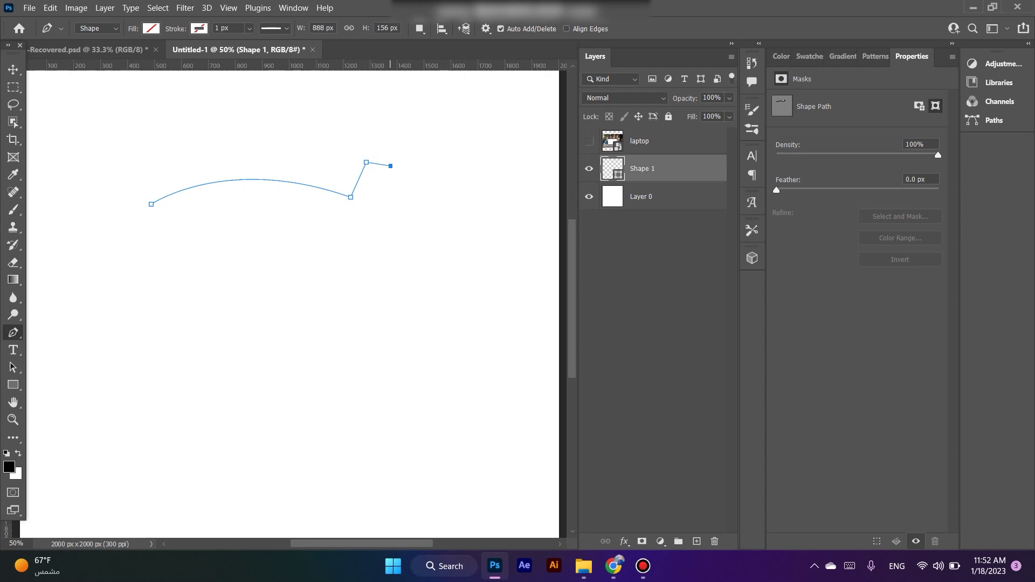
left_click(390, 211)
left_click(356, 235)
left_click(394, 282)
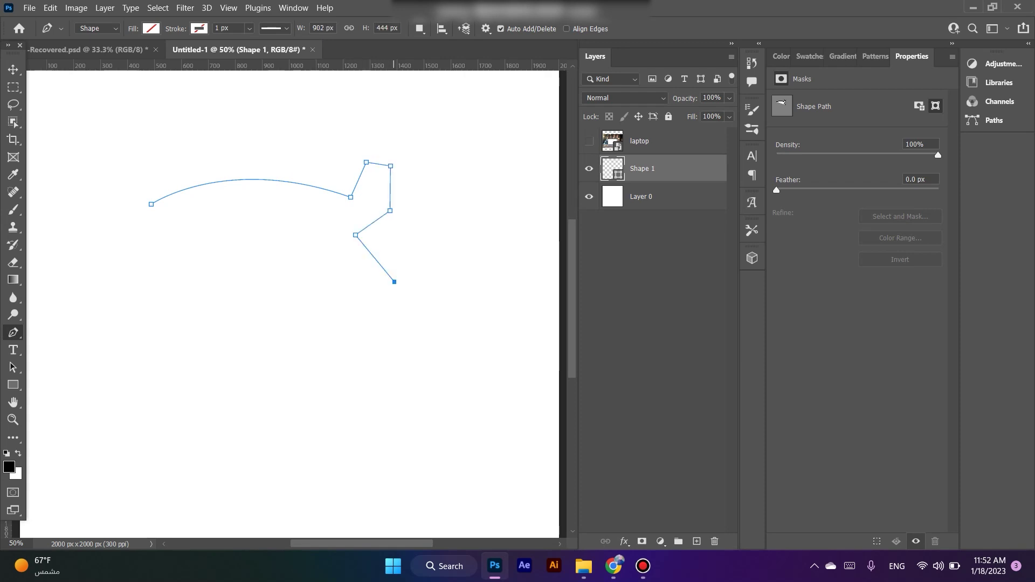
left_click(434, 278)
left_click(442, 332)
left_click(364, 347)
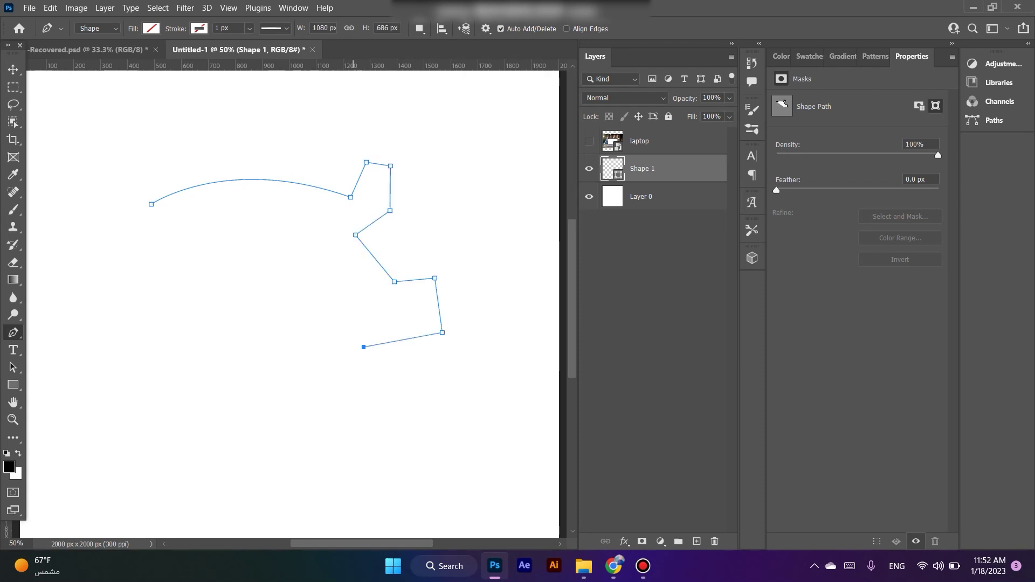
Undo the last two corner points and delete the Shape 1 practice layer
key("ctrl+z")
key("ctrl+z")
key("ctrl+z")
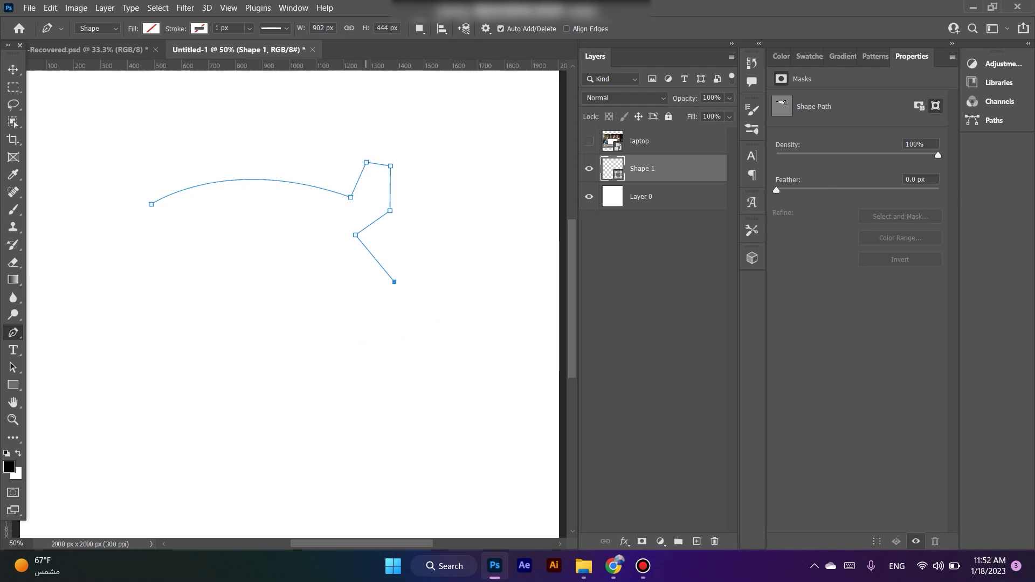
key("ctrl+z")
key("Delete")
key("Delete")
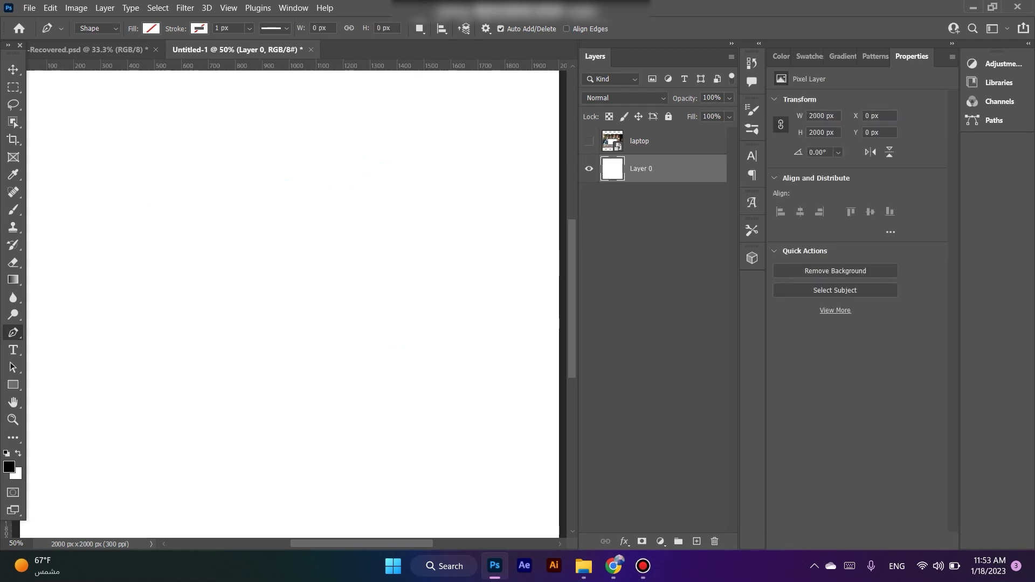
Show and select the laptop photo layer, then zoom in to its lower-left corner
left_click(588, 140)
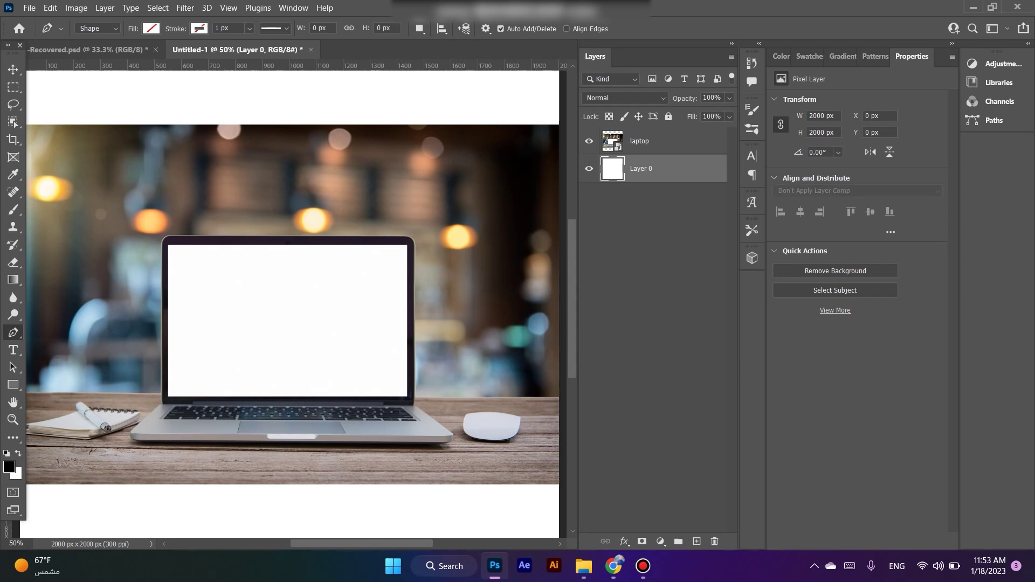
key("alt+bracketright")
key("ctrl+plus")
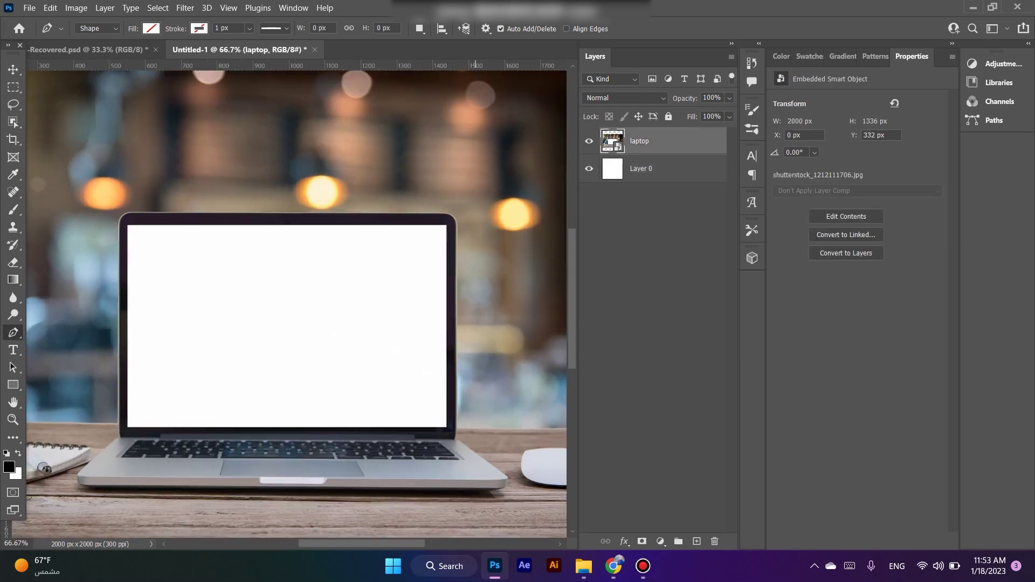
scroll(297, 302, "down", 2)
scroll(297, 302, "down", 2)
scroll(297, 302, "right", 1)
scroll(296, 302, "up", 2)
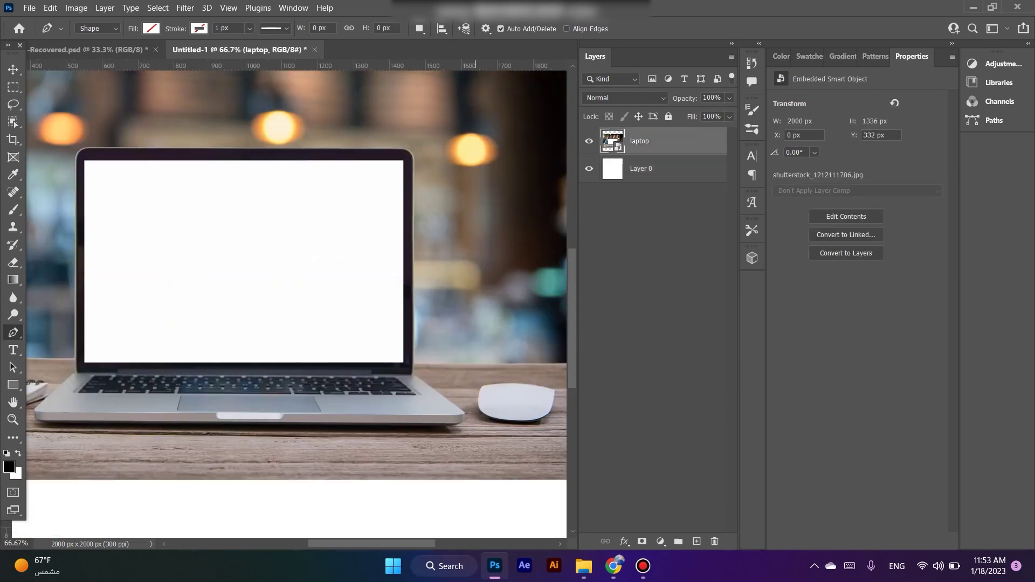
scroll(297, 302, "left", 2)
scroll(297, 302, "up", 1)
scroll(296, 302, "up", 1)
scroll(297, 302, "down", 1)
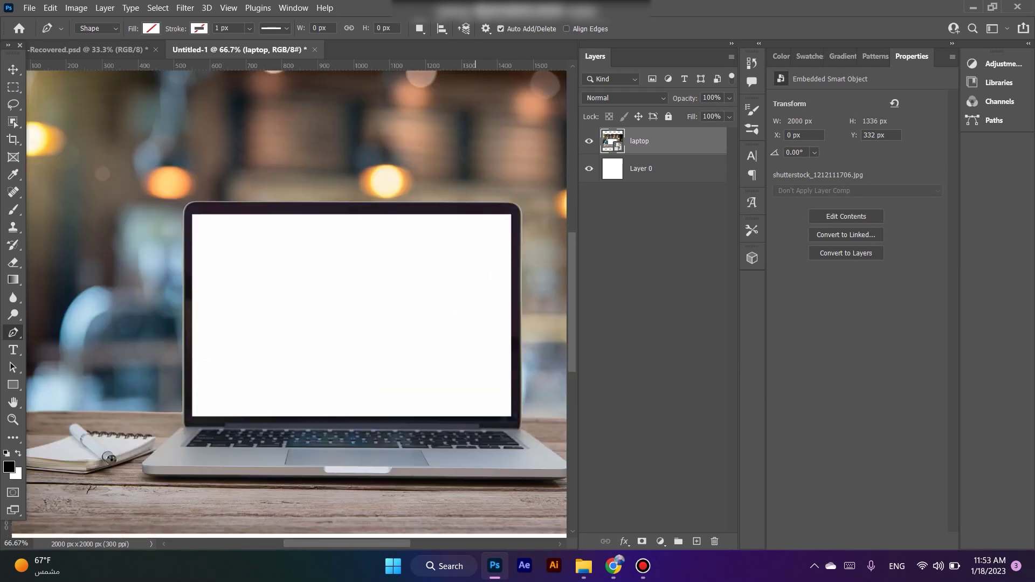
scroll(297, 302, "down", 3)
scroll(297, 302, "left", 2)
scroll(297, 302, "left", 2)
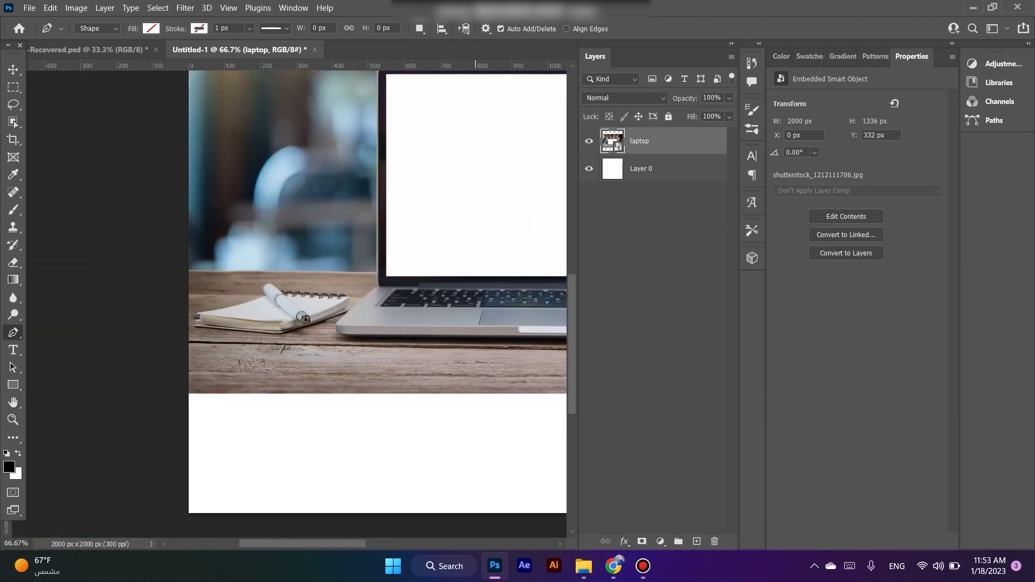
scroll(303, 318, "up", 1)
scroll(304, 318, "up", 1)
scroll(304, 318, "up", 2)
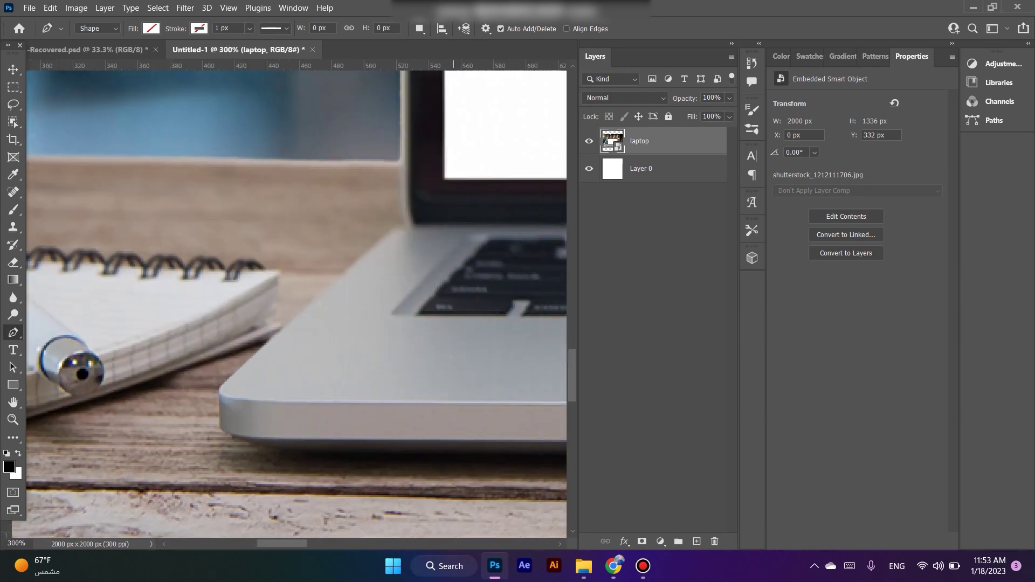
scroll(297, 302, "down", 2)
scroll(297, 302, "right", 1)
scroll(297, 302, "left", 2)
scroll(296, 302, "up", 1)
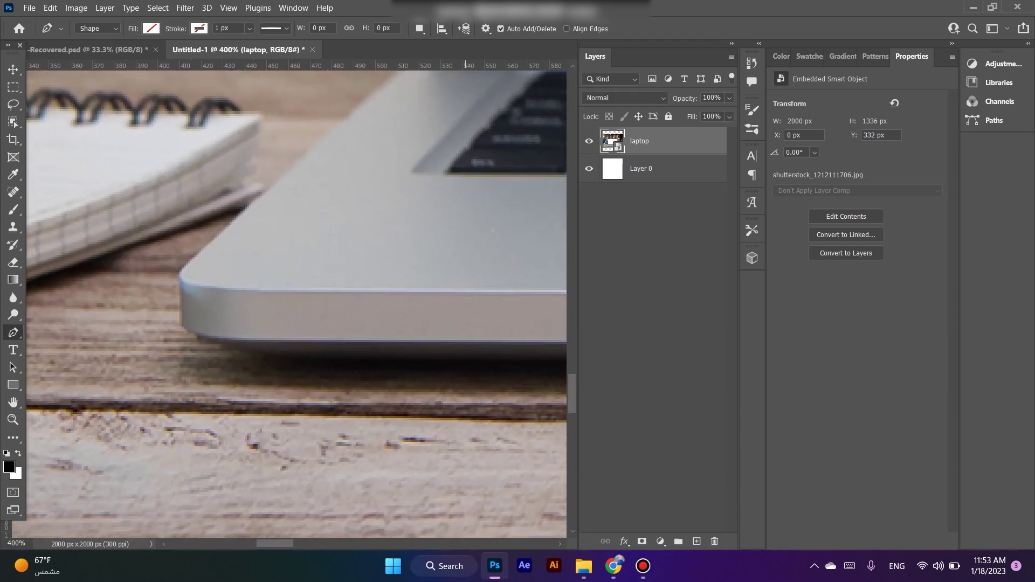
scroll(296, 316, "up", 1)
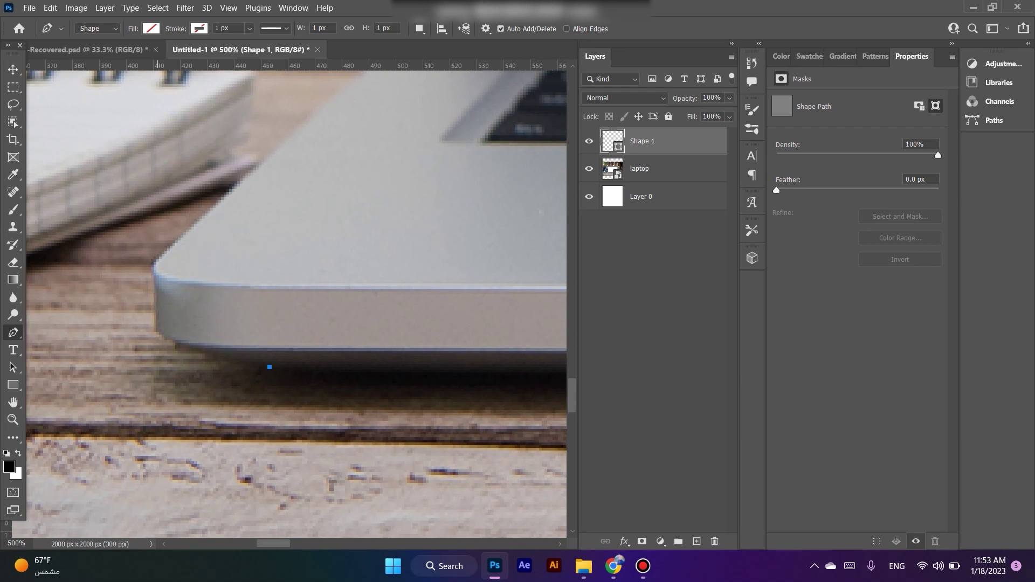
Trace the rounded bottom-left corner and slanted base edge, re-placing misplaced points
left_click_drag(157, 329, 147, 308)
left_click(156, 275)
key("ctrl+z")
left_click(154, 267)
scroll(296, 302, "up", 5)
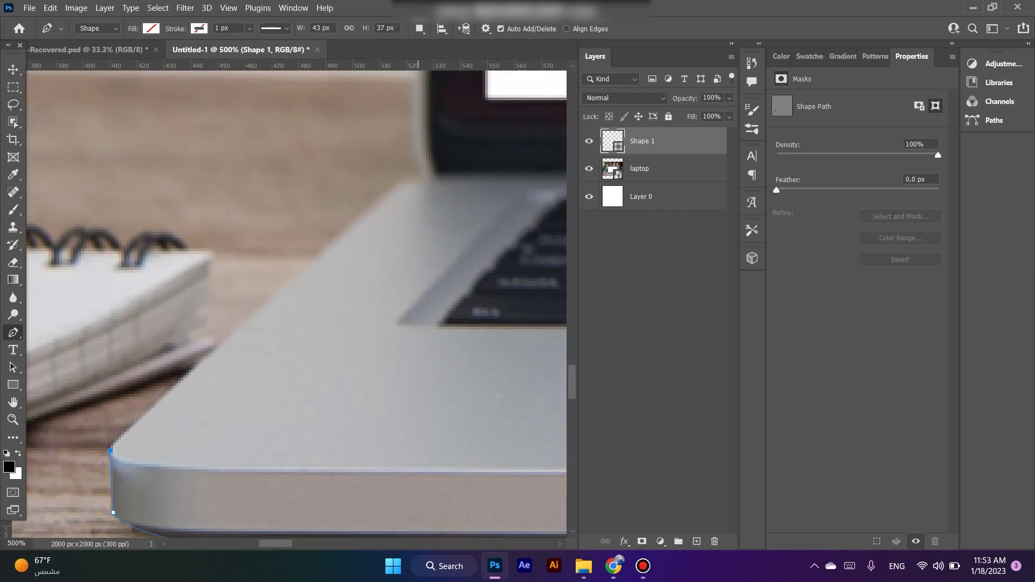
left_click(418, 184)
key("ctrl+z")
left_click(412, 179)
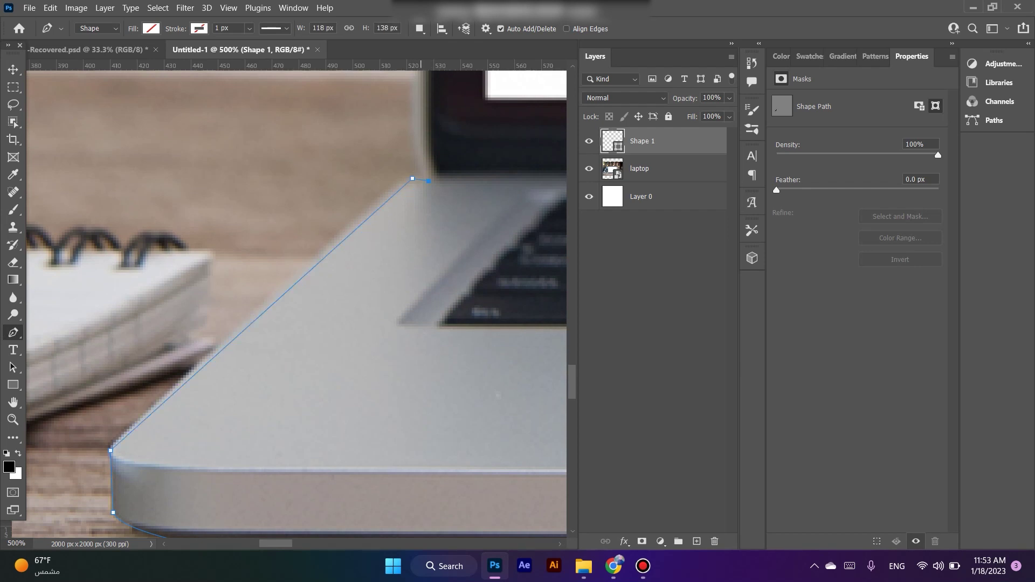
Add anchors up the screen's left edge, converting one to a corner, to the top-left corner
left_click(418, 141)
left_click_drag(417, 137, 417, 122)
left_click(418, 141, "alt")
scroll(297, 302, "up", 5)
scroll(297, 302, "up", 2)
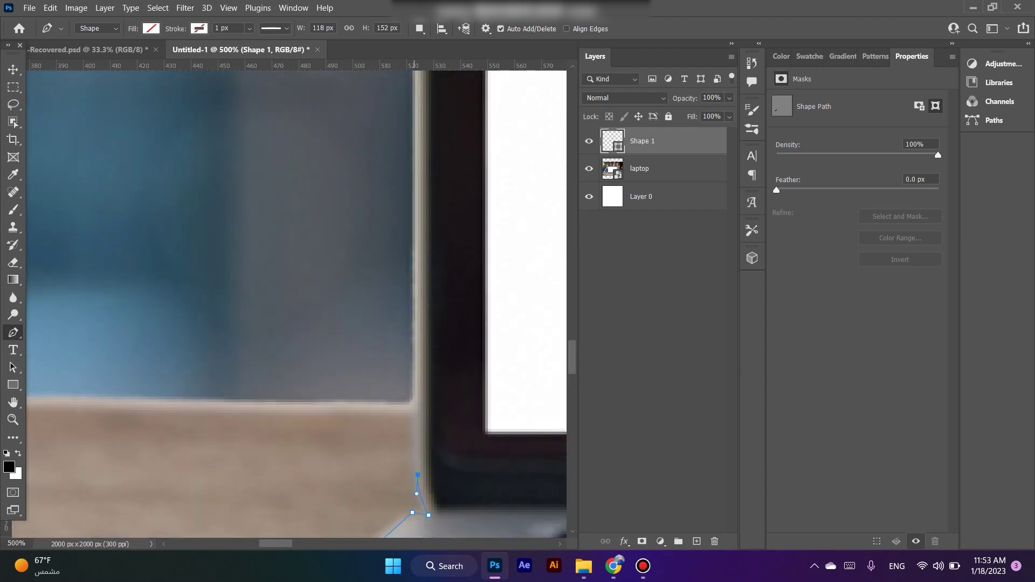
left_click(417, 114)
scroll(418, 114, "up", 3)
scroll(418, 113, "up", 3)
scroll(418, 114, "up", 3)
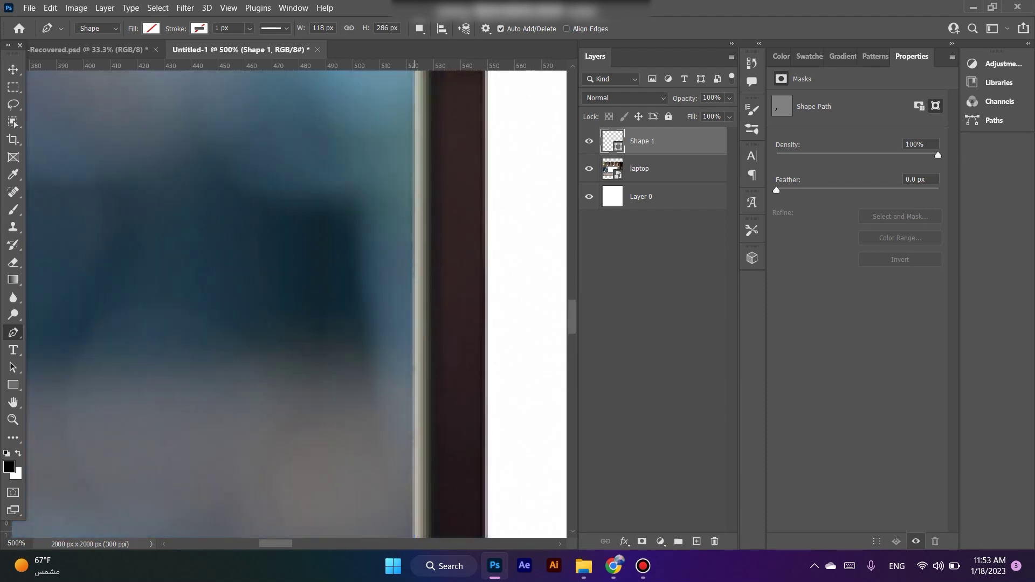
scroll(296, 302, "up", 3)
scroll(296, 302, "up", 3)
scroll(296, 302, "up", 3)
scroll(297, 302, "up", 1)
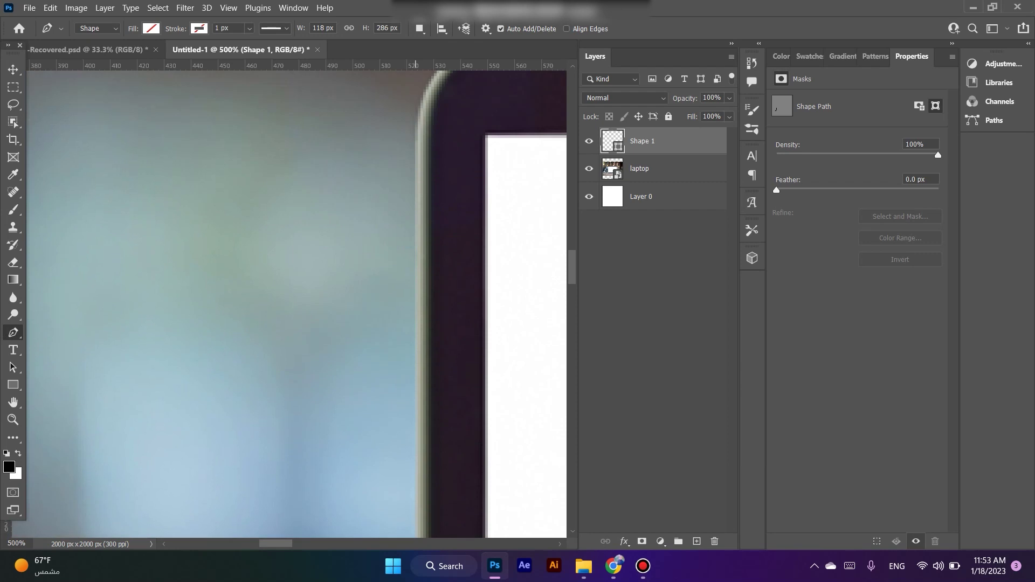
left_click(418, 132)
scroll(418, 132, "up", 2)
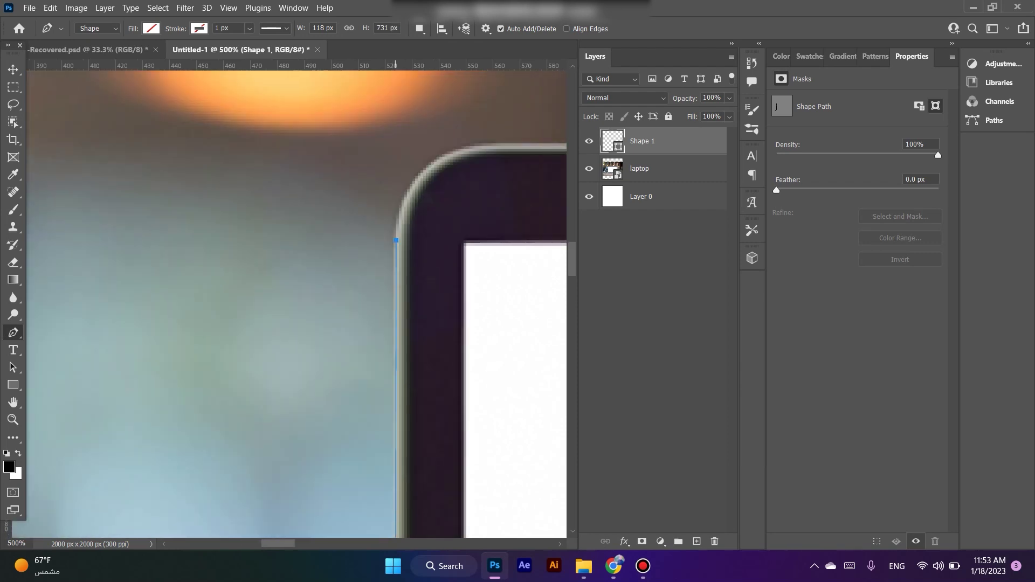
scroll(418, 132, "right", 2)
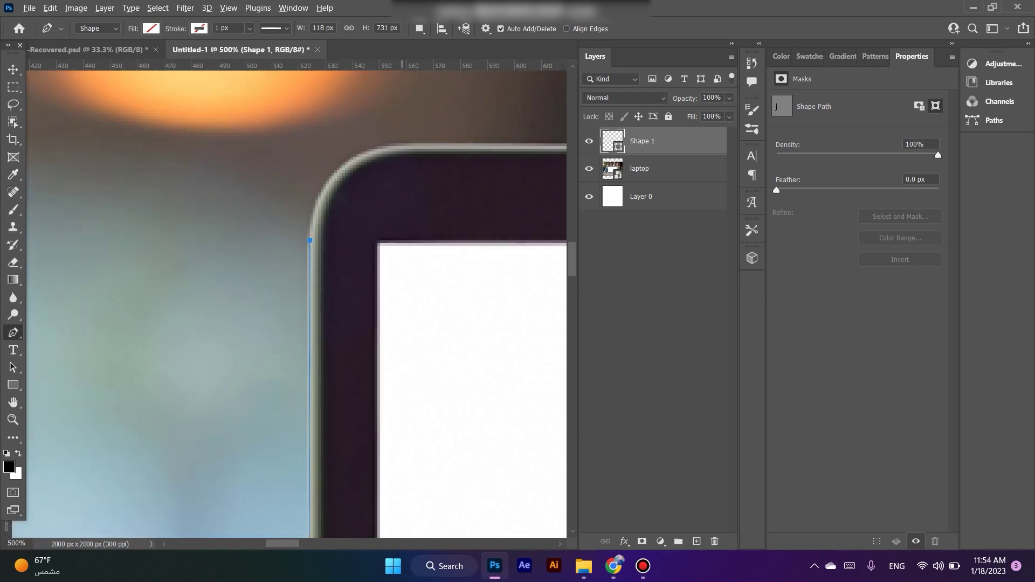
Curve the path around the rounded top-left corner and pan along the straight top edge
left_click_drag(402, 146, 497, 138)
left_click(401, 146, "alt")
scroll(297, 302, "right", 2)
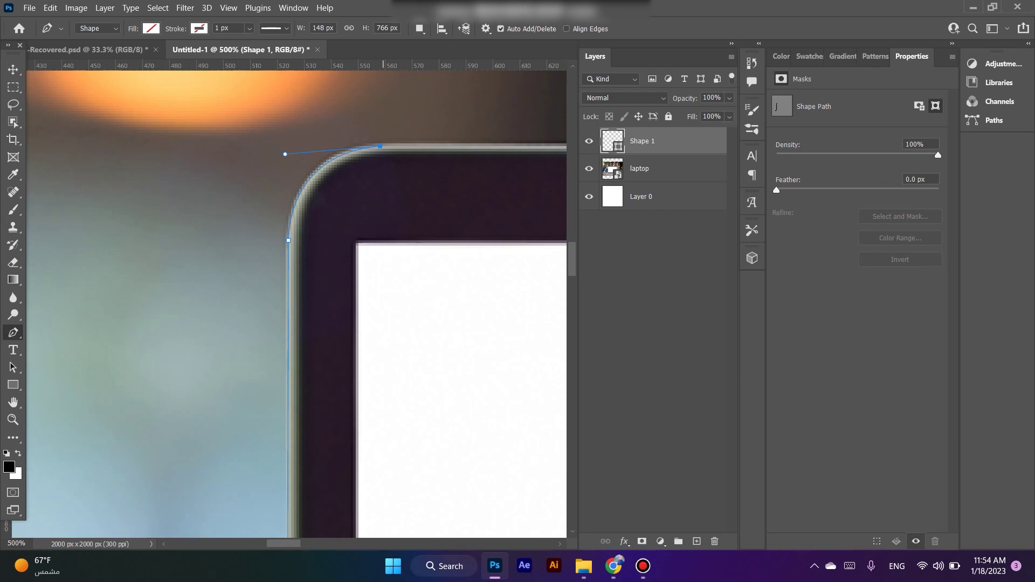
left_click_drag(380, 146, 368, 147)
scroll(296, 302, "right", 3)
scroll(296, 302, "right", 3)
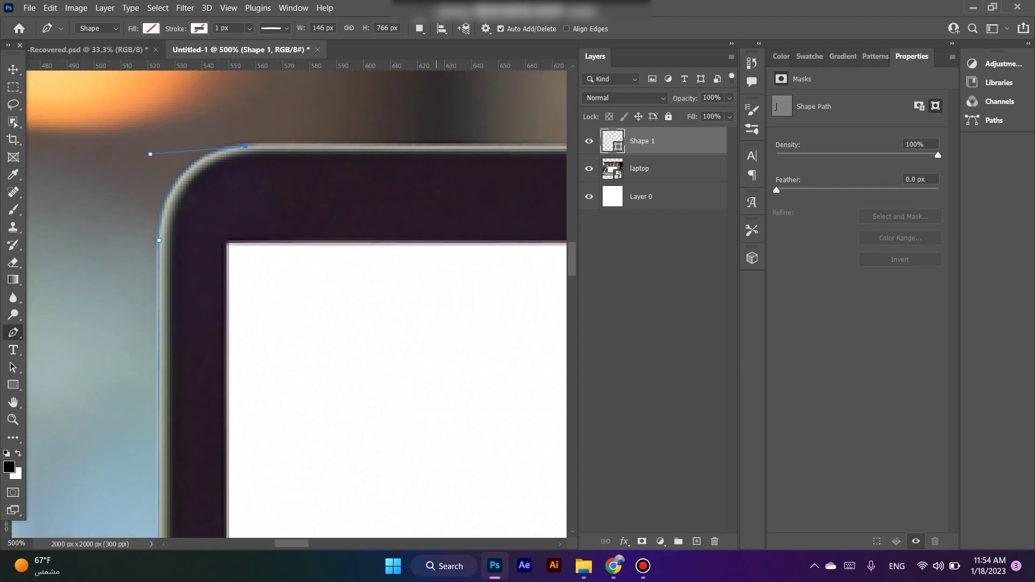
scroll(296, 302, "right", 10)
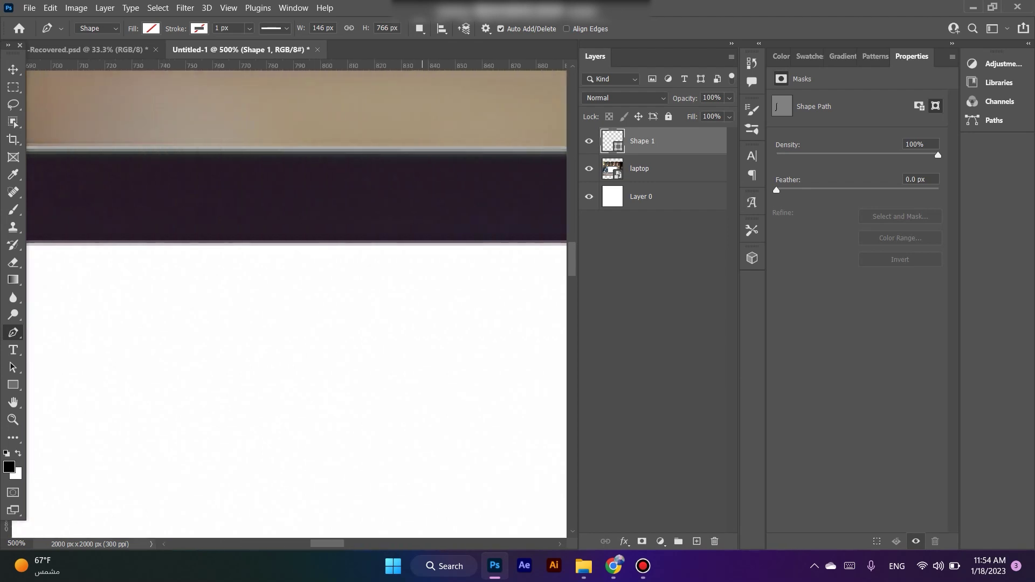
scroll(296, 301, "right", 4)
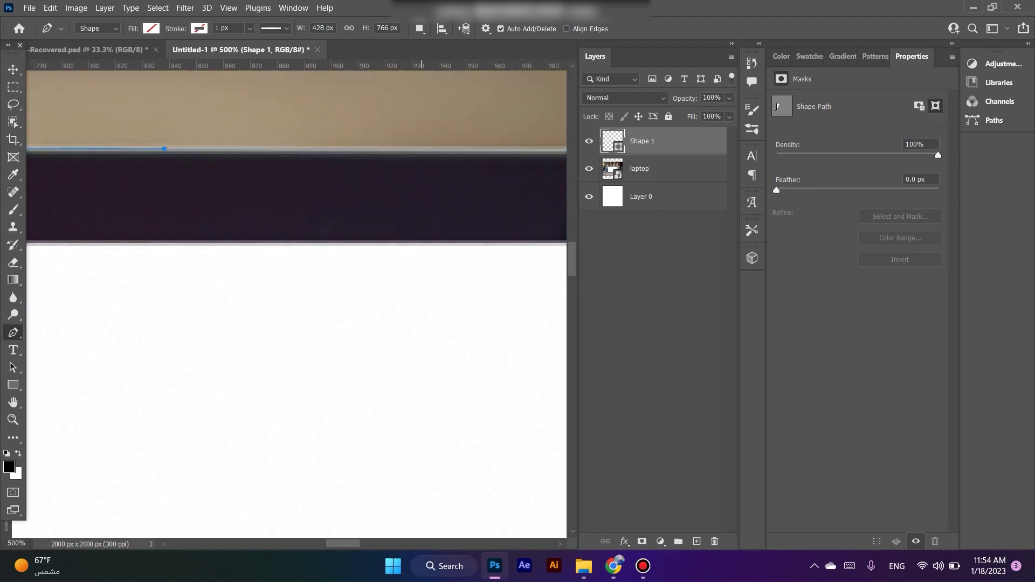
scroll(297, 302, "right", 3)
scroll(297, 302, "right", 8)
scroll(297, 302, "right", 4)
scroll(297, 302, "right", 3)
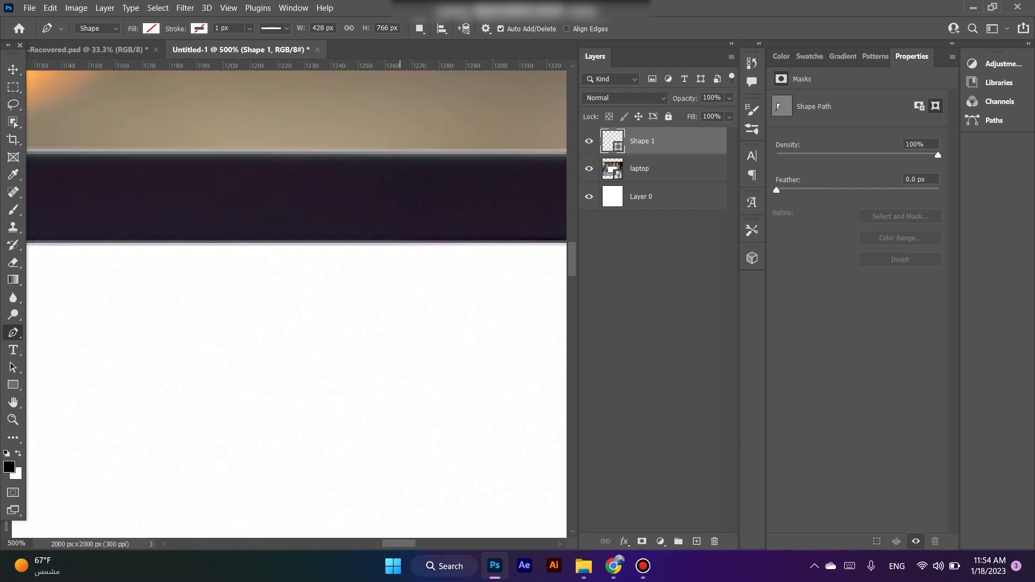
scroll(297, 302, "right", 2)
scroll(297, 301, "right", 5)
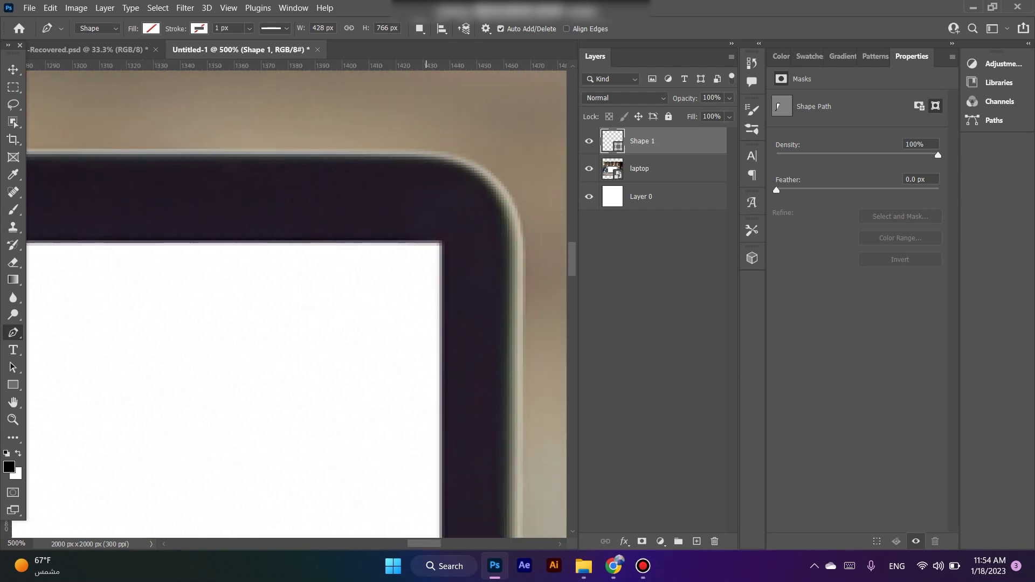
Trace around the rounded top-right corner with a corner anchor and pan down the right side
left_click(426, 153)
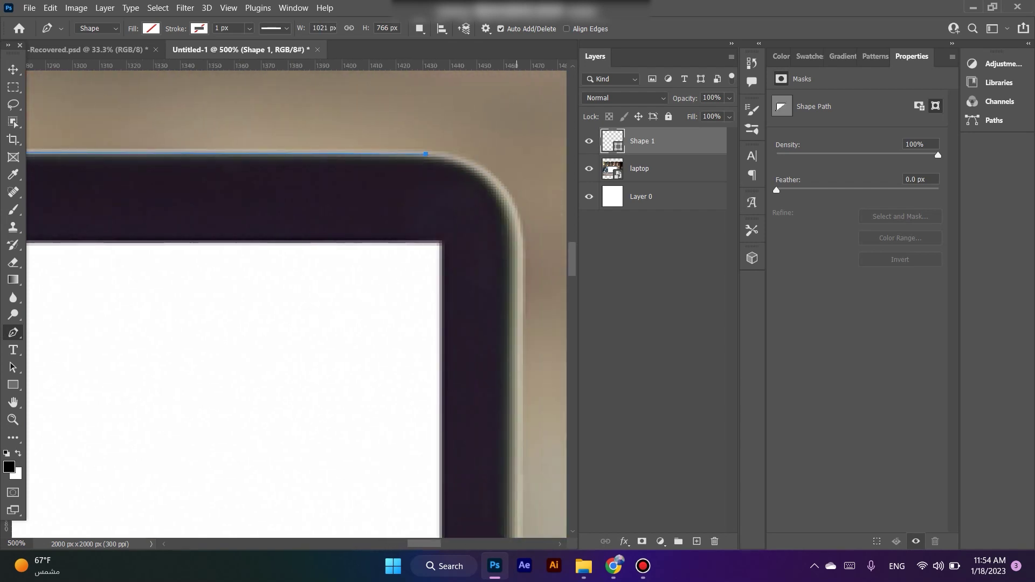
left_click_drag(518, 230, 525, 308)
left_click(518, 229, "alt")
scroll(518, 229, "down", 3)
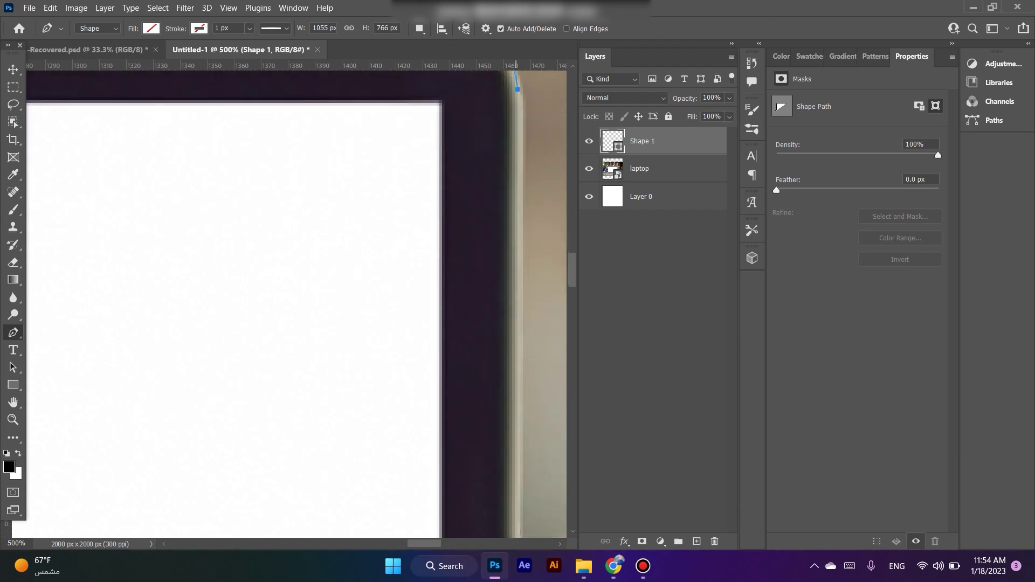
scroll(517, 229, "down", 2)
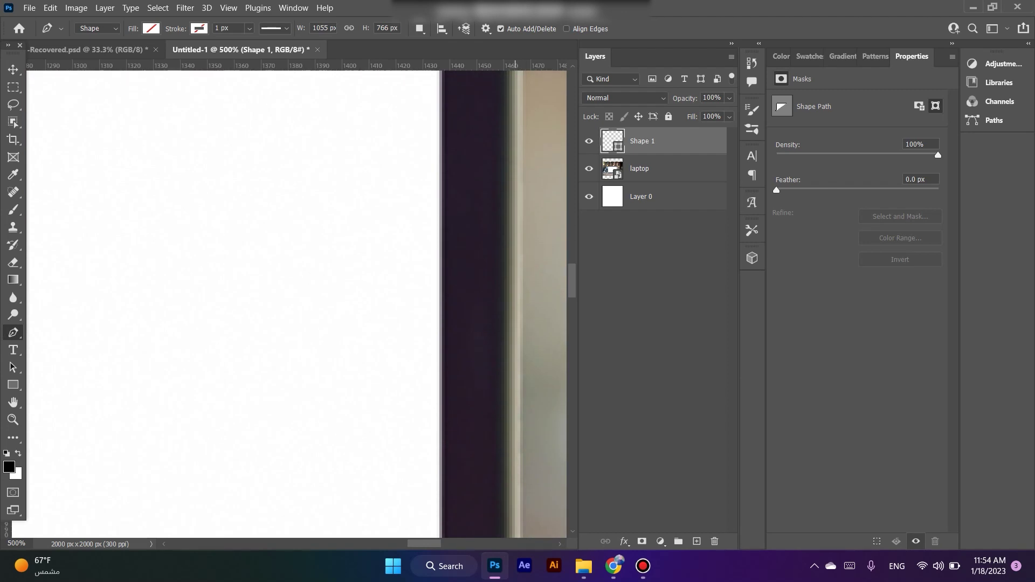
scroll(514, 440, "down", 2)
scroll(513, 439, "down", 2)
scroll(513, 440, "down", 2)
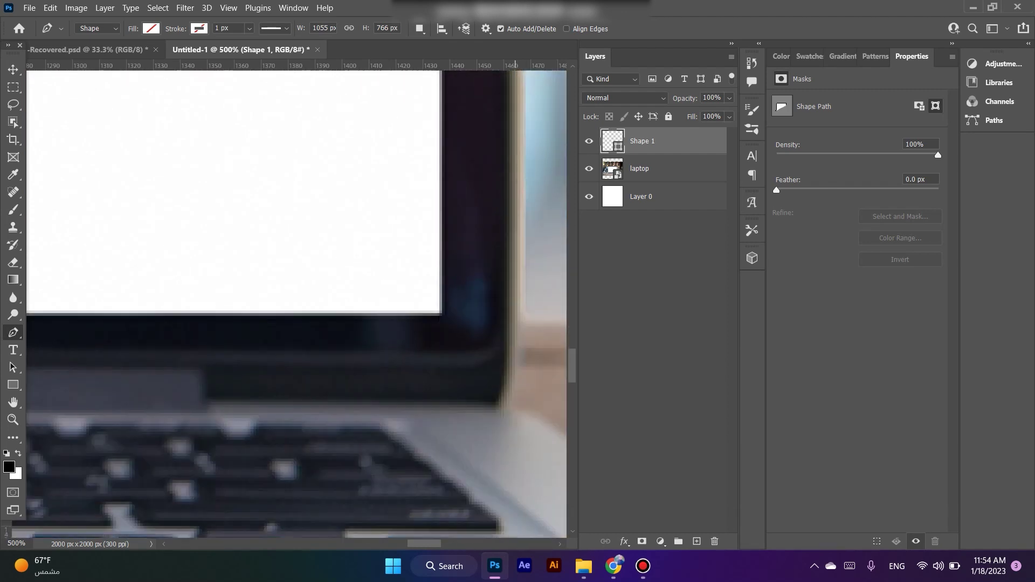
scroll(297, 302, "down", 2)
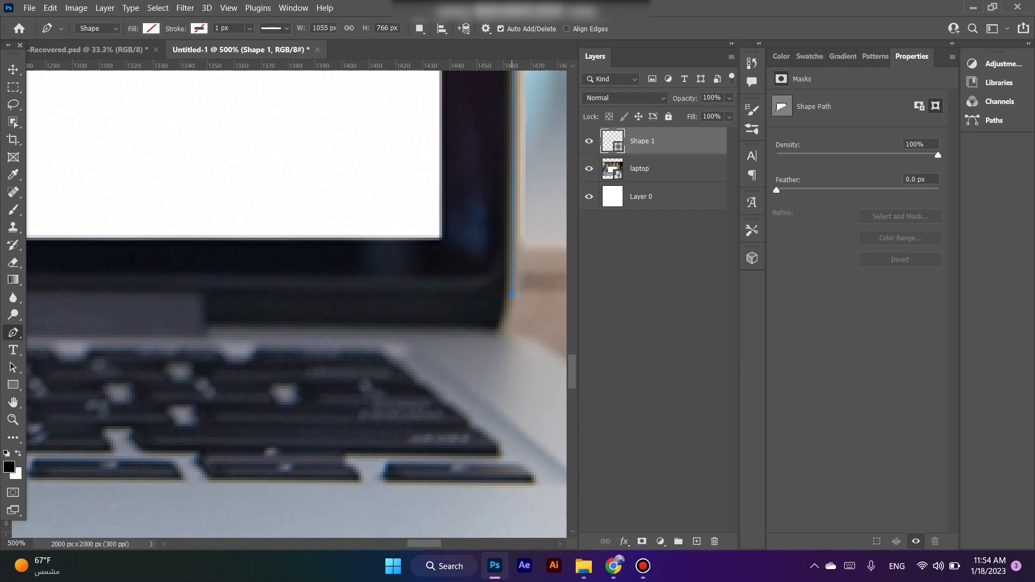
Curve the path down the lower right bezel, ending on a corner anchor
left_click_drag(496, 329, 483, 332)
left_click(496, 329, "alt")
scroll(496, 329, "down", 3)
scroll(297, 296, "right", 6)
scroll(296, 297, "down", 2)
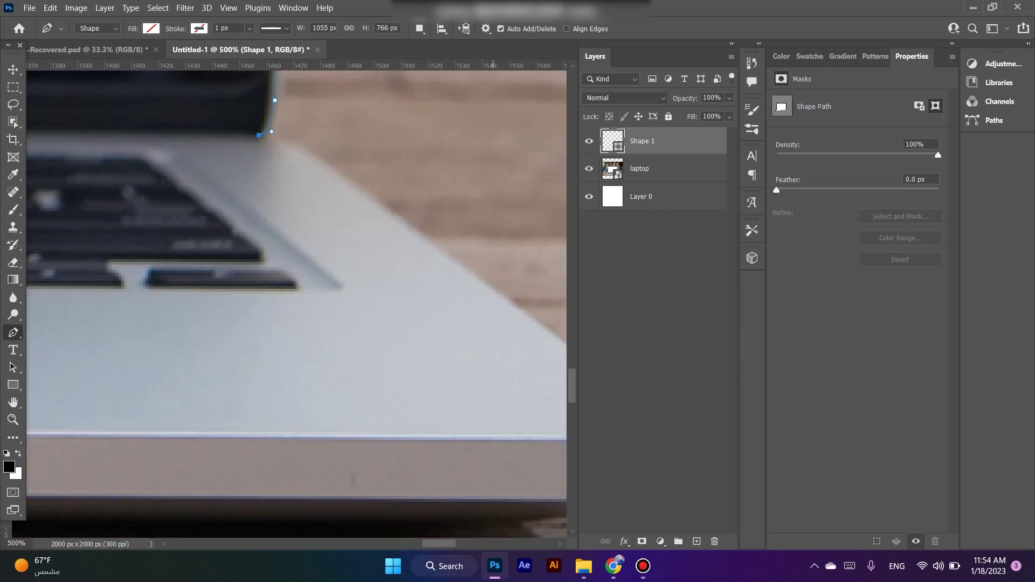
left_click(518, 378)
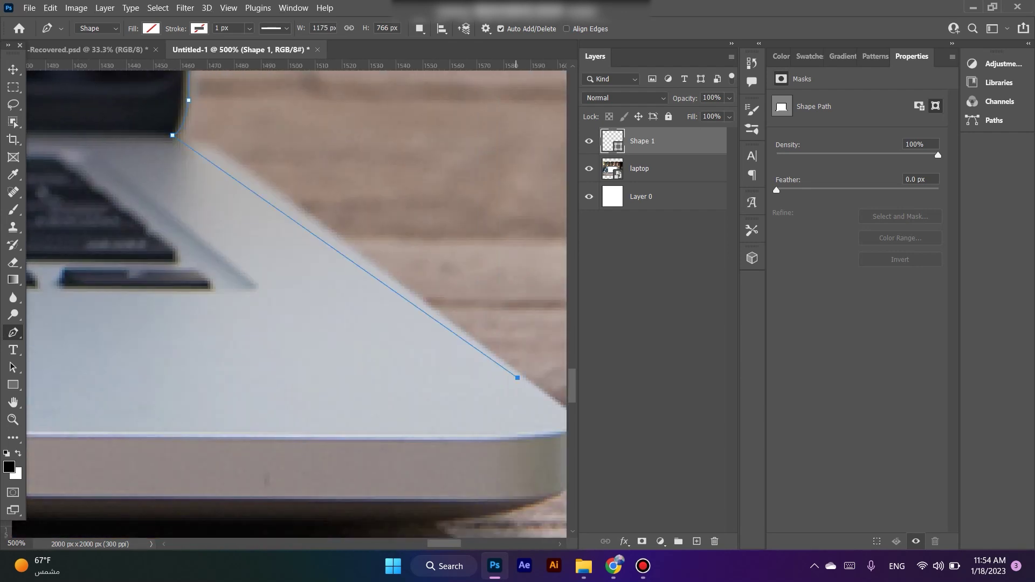
key("ctrl+z")
Trace the keyboard deck's right edge down to a curved anchor at the lower right base corner
left_click_drag(210, 146, 216, 159)
left_click(211, 146, "alt")
left_click(518, 370)
scroll(517, 370, "down", 4)
scroll(517, 370, "right", 2)
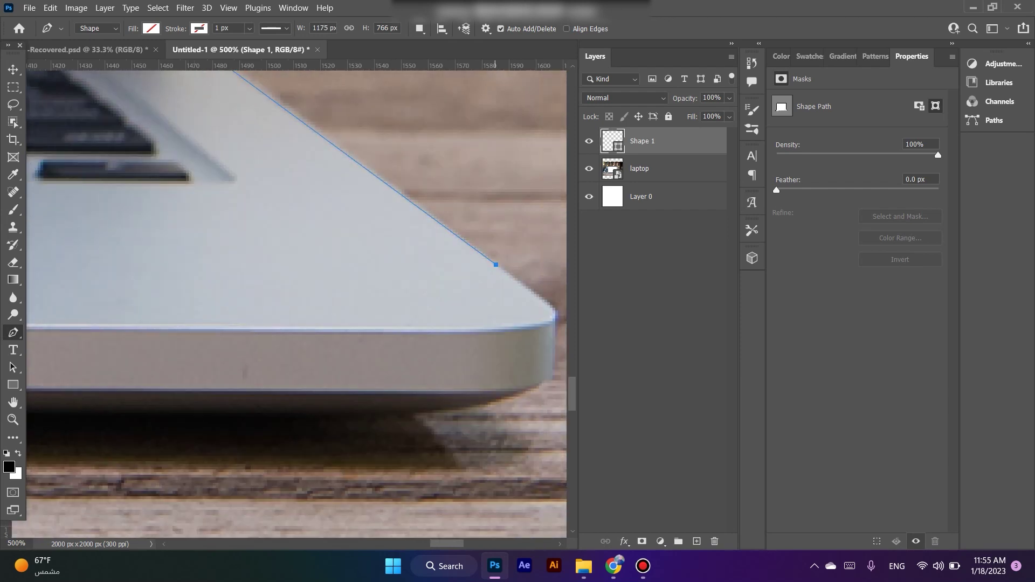
left_click(510, 310)
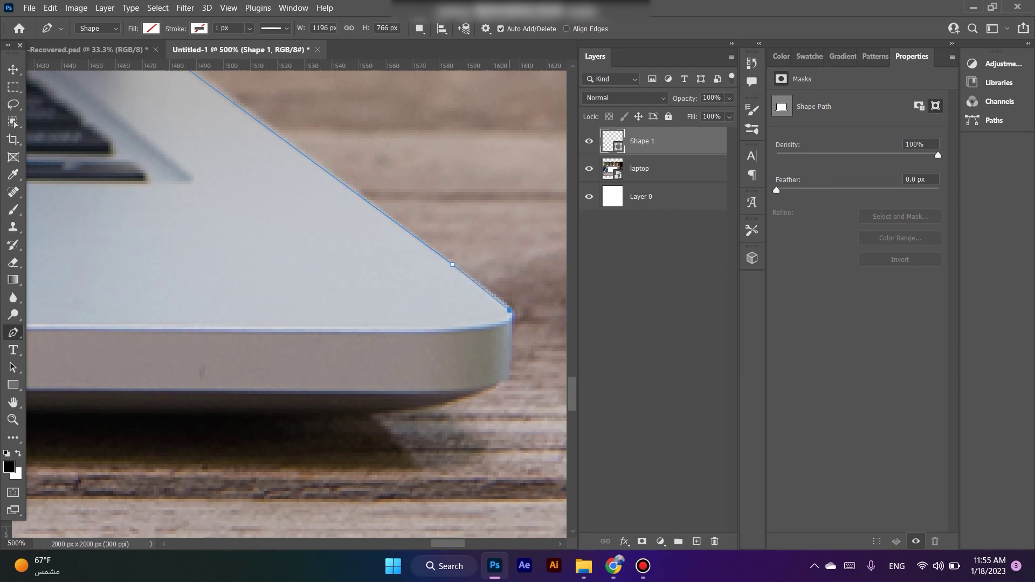
left_click(507, 377)
key("ctrl+z")
left_click_drag(506, 378, 499, 386)
Extend a curved segment along the laptop's bottom edge toward the left corner
left_click(371, 413)
left_click_drag(371, 413, 295, 413)
scroll(297, 297, "left", 5)
scroll(297, 296, "left", 5)
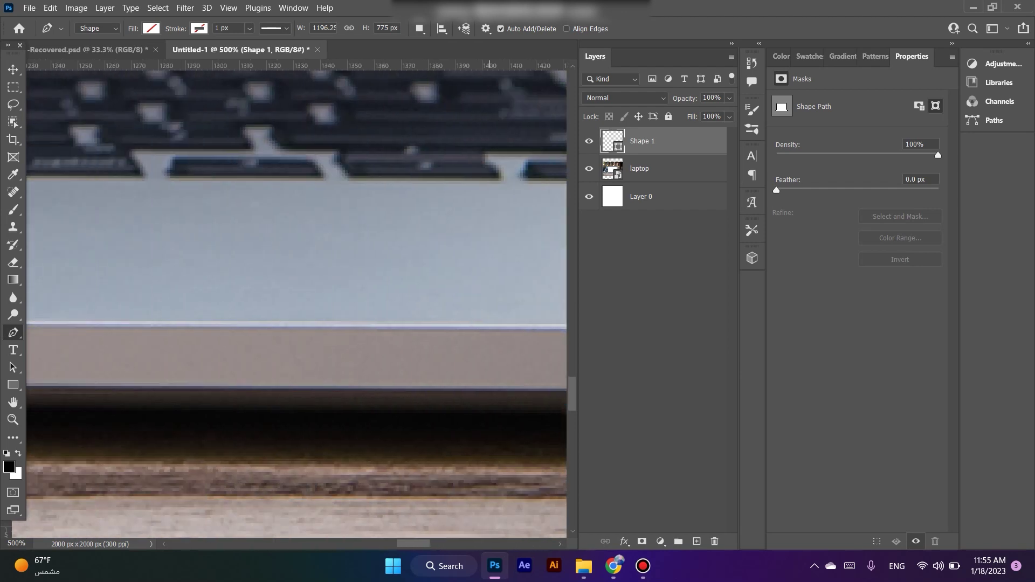
scroll(297, 296, "left", 5)
scroll(297, 296, "left", 5)
scroll(297, 297, "left", 5)
scroll(296, 296, "left", 5)
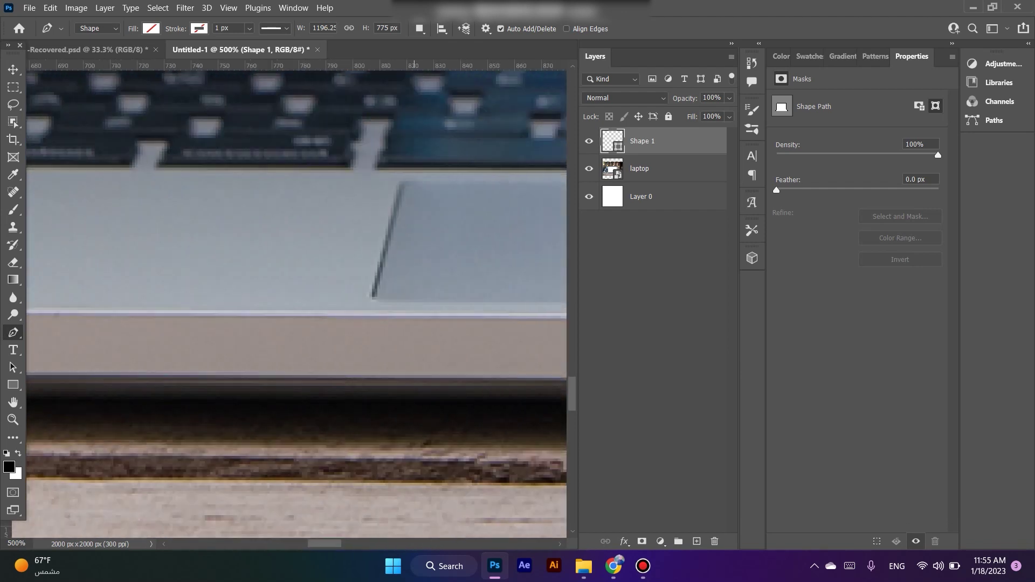
scroll(297, 297, "left", 5)
scroll(296, 297, "left", 5)
scroll(296, 296, "left", 5)
scroll(297, 297, "left", 5)
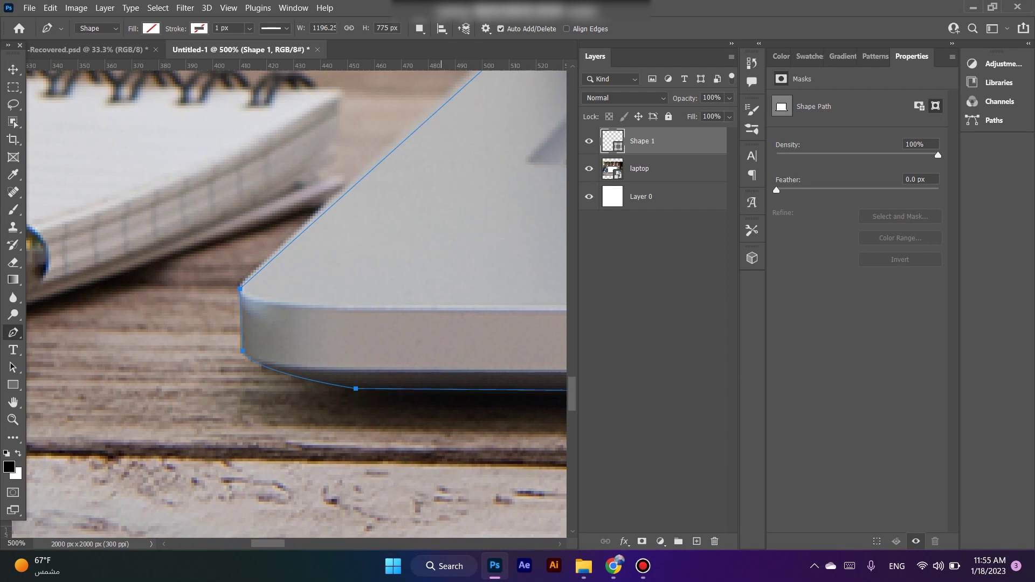
Fit the document on screen, load the Shape 1 path as a selection, and activate the laptop layer
key("ctrl+0")
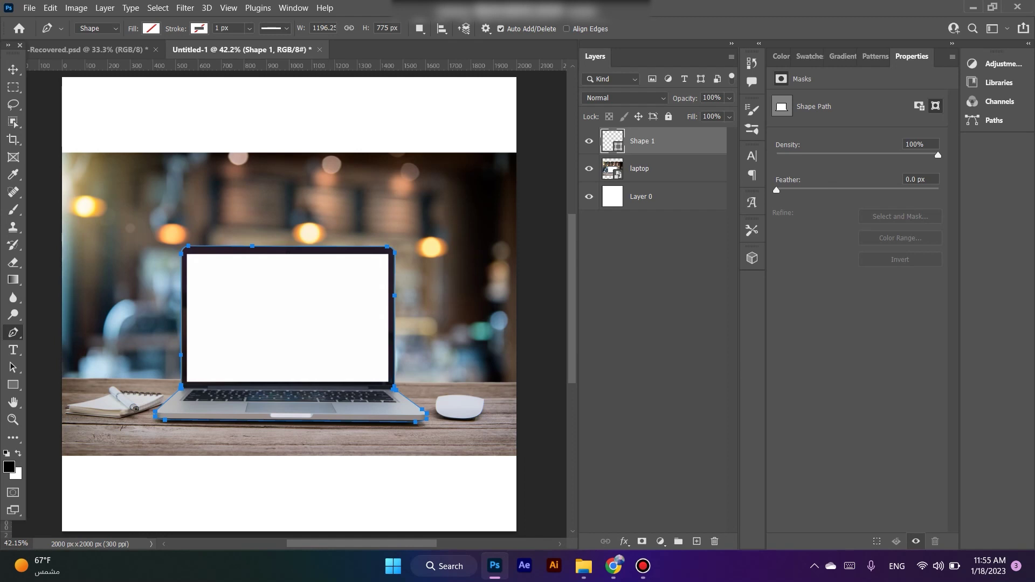
left_click(663, 144)
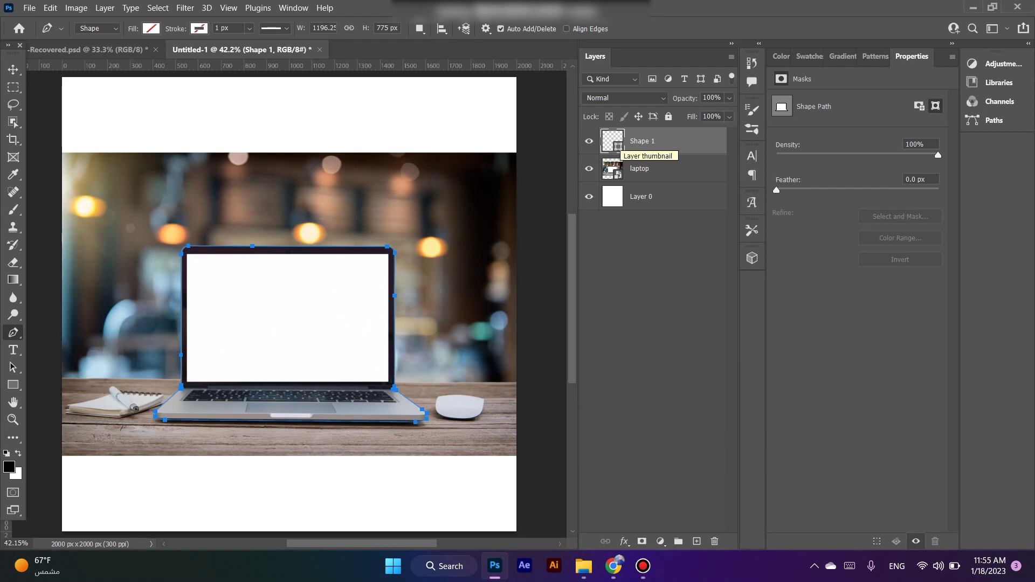
left_click(615, 144, "ctrl")
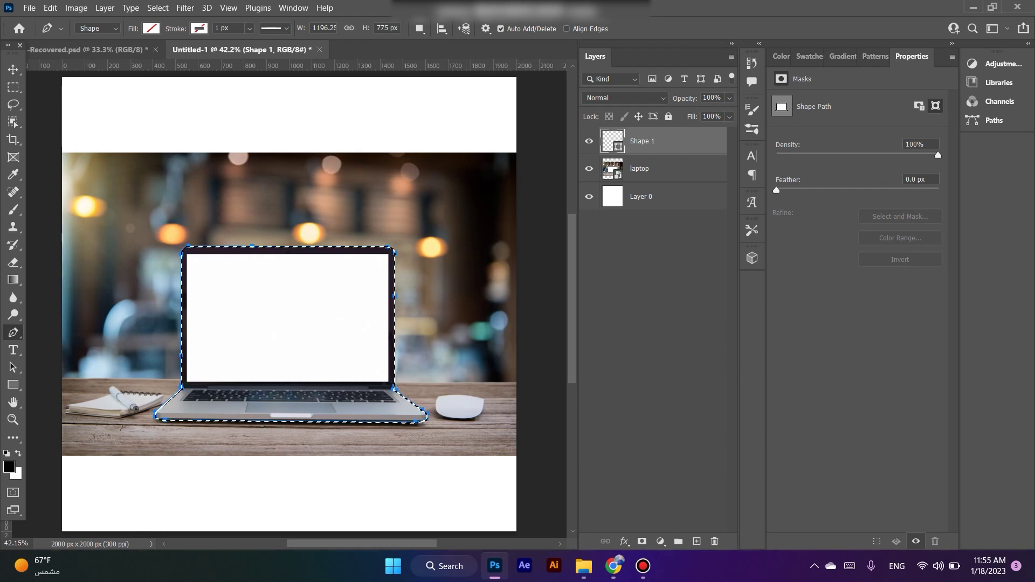
key("alt+bracketleft")
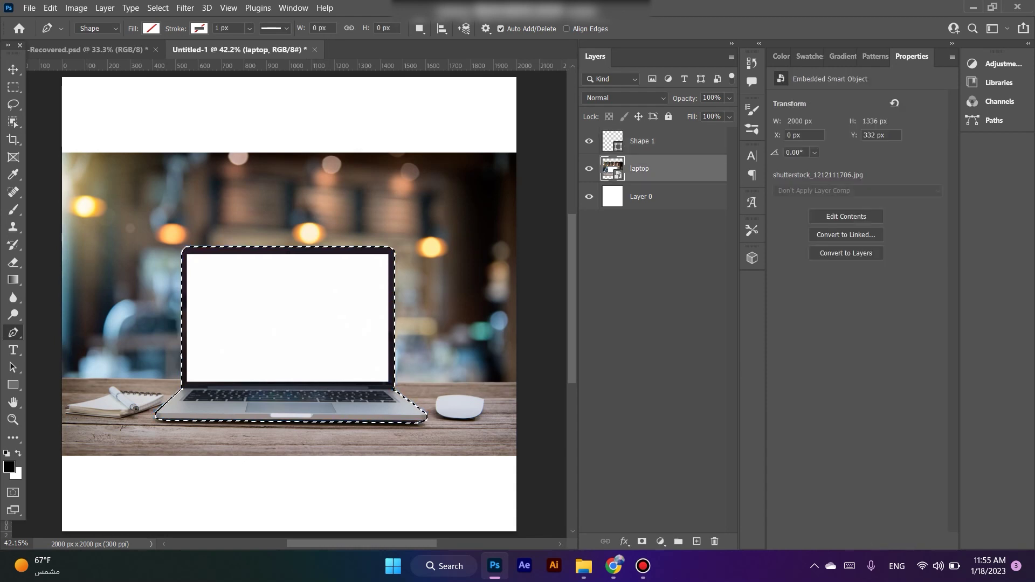
Add a layer mask to the laptop layer, hiding the café background
left_click(642, 541)
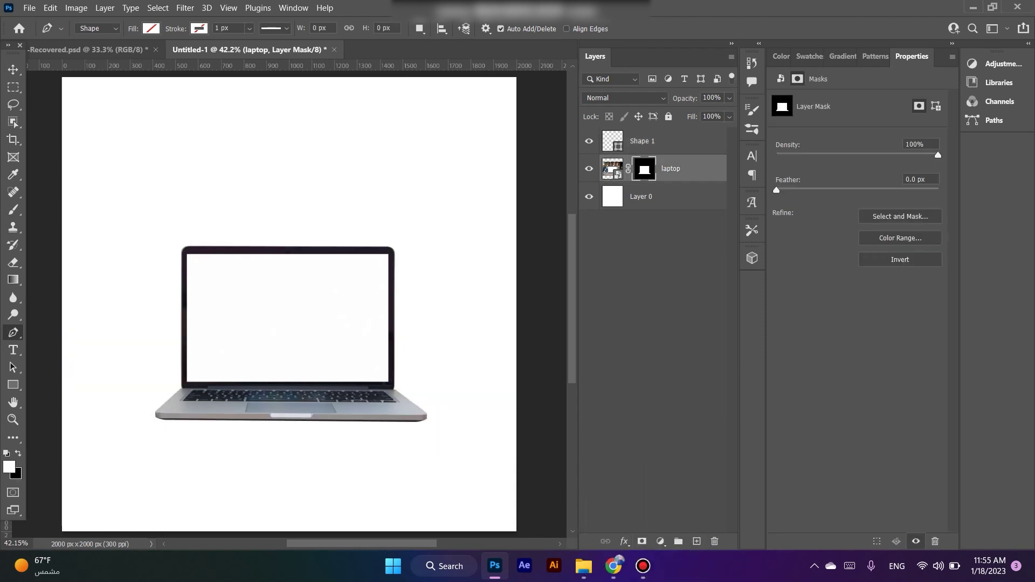